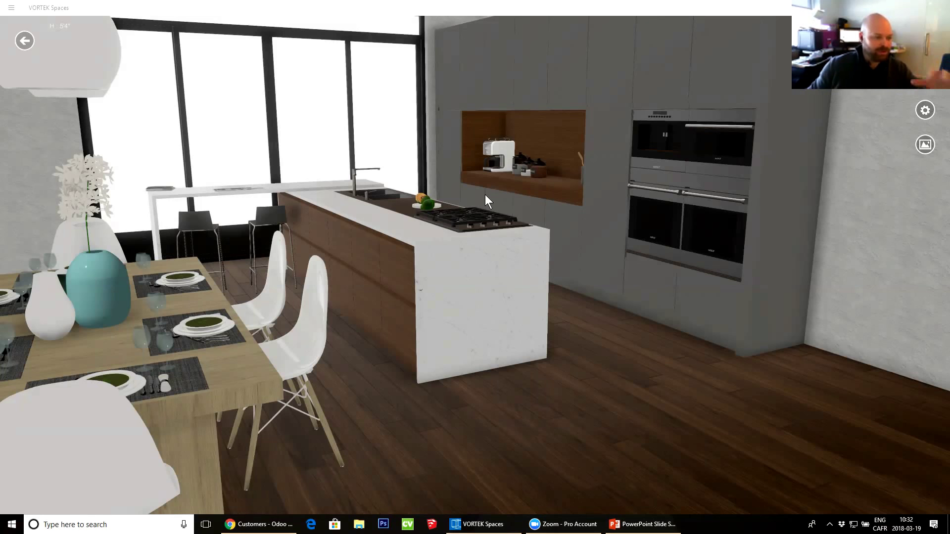
Step the camera back and left so the dining table, island and wall ovens are all in frame.
{"action": "key", "text": "Down"}
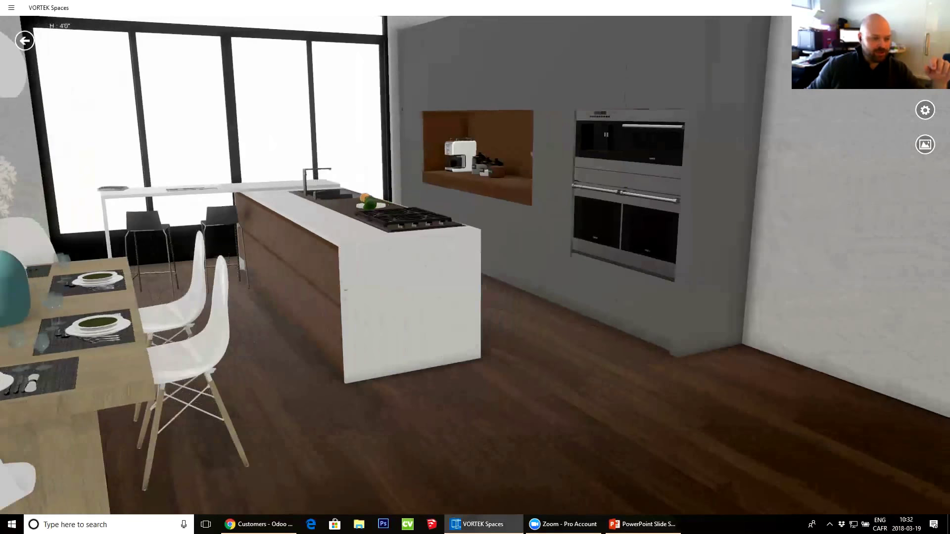
{"action": "key", "text": "Left"}
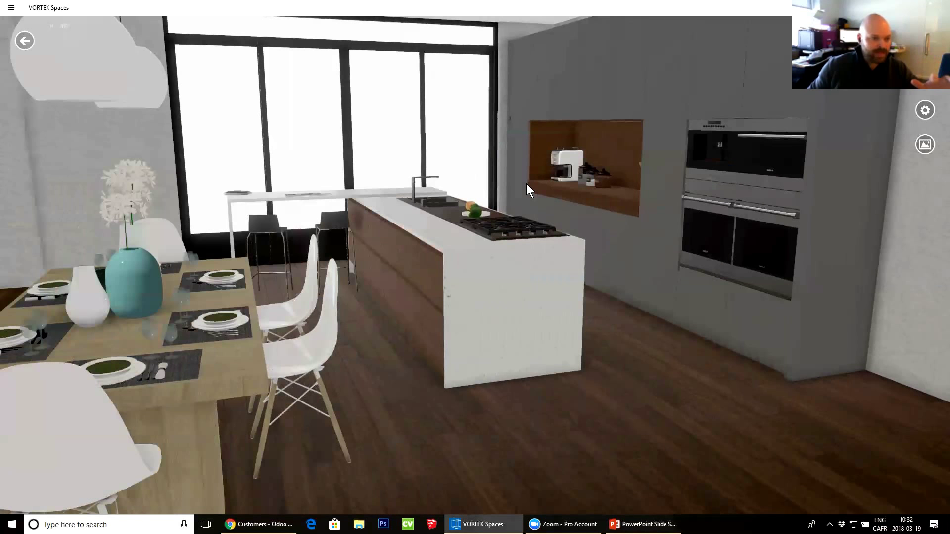
{"action": "key", "text": "Down"}
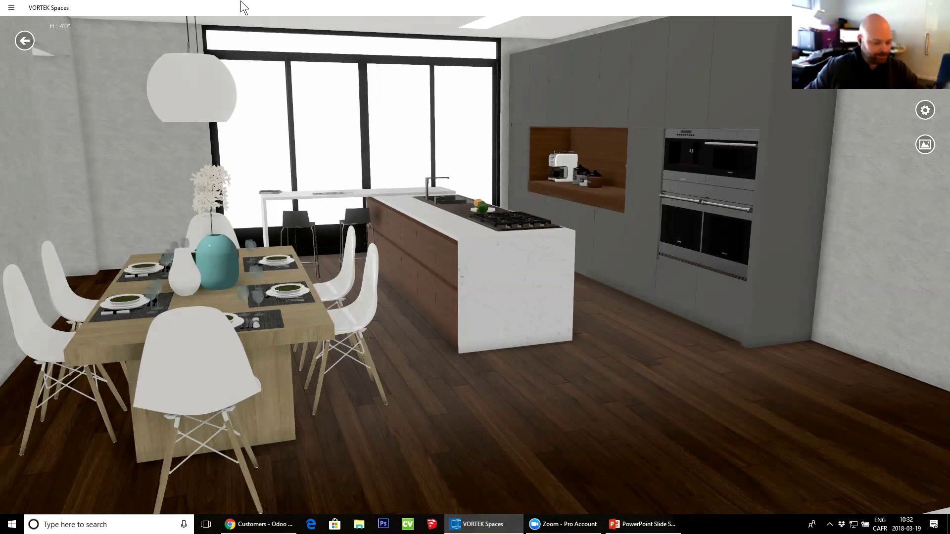
Walk the camera forward toward the dining table to frame the pendant lamps, island and windows.
{"action": "left_click_drag", "start_coordinate": [545, 241], "coordinate": [496, 200]}
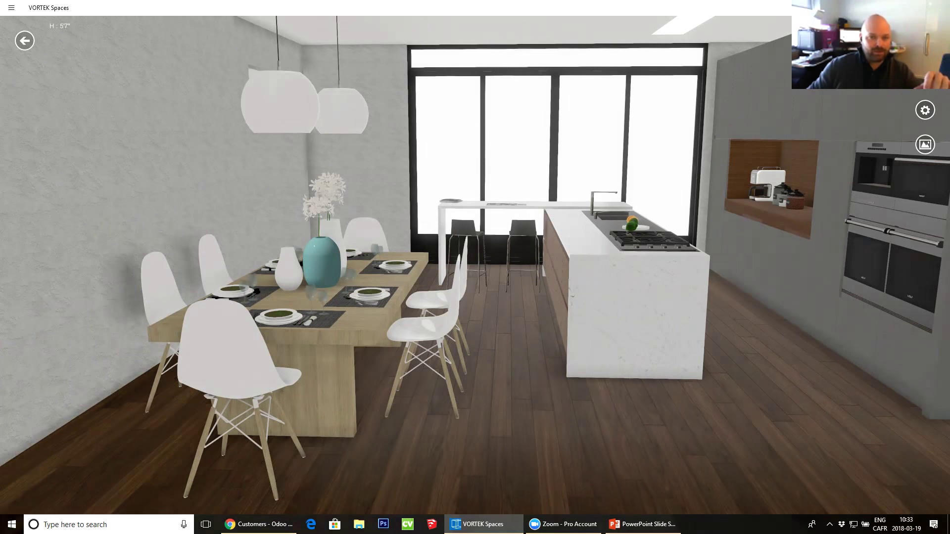
Drop ambient light intensity to zero, then raise it fully while checking the ovens and dining table.
{"action": "left_click", "coordinate": [925, 110]}
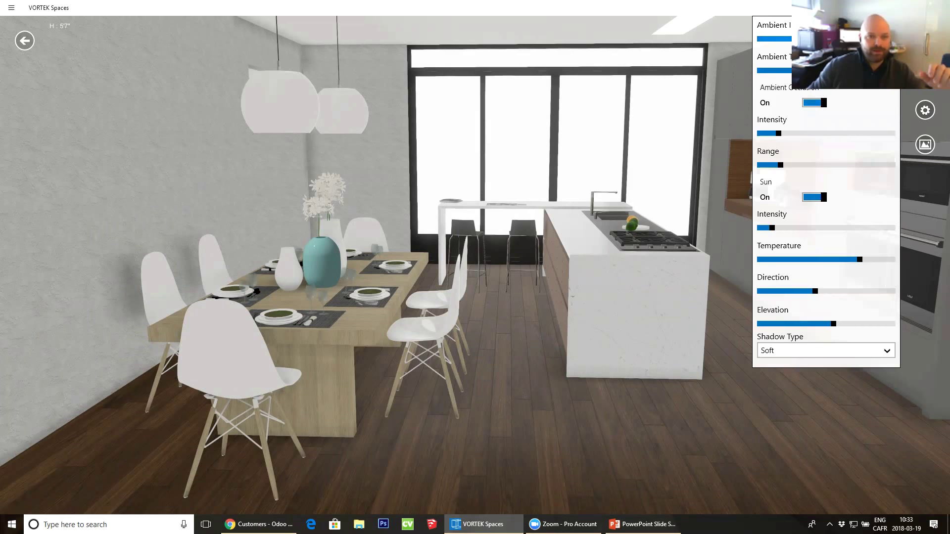
{"action": "left_click_drag", "start_coordinate": [802, 39], "coordinate": [759, 39]}
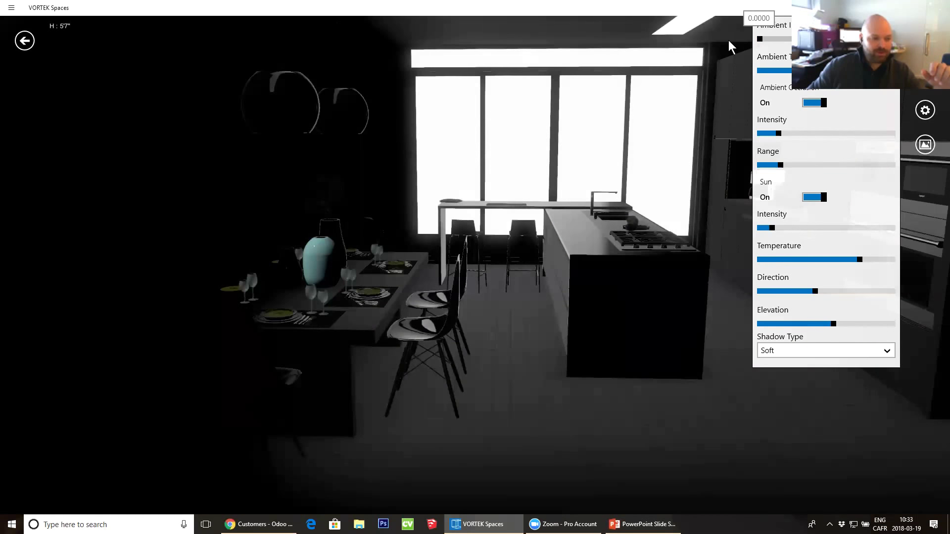
{"action": "mouse_move", "coordinate": [572, 122]}
{"action": "left_mouse_down"}
{"action": "mouse_move", "coordinate": [282, 106]}
{"action": "mouse_move", "coordinate": [318, 91]}
{"action": "mouse_move", "coordinate": [358, 121]}
{"action": "mouse_move", "coordinate": [333, 124]}
{"action": "left_mouse_up"}
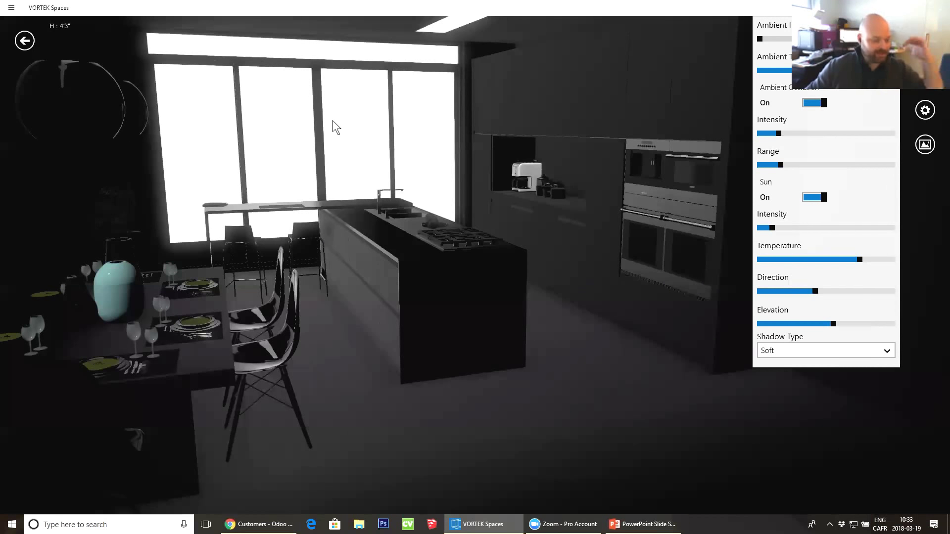
{"action": "mouse_move", "coordinate": [371, 172]}
{"action": "left_mouse_down"}
{"action": "mouse_move", "coordinate": [410, 157]}
{"action": "mouse_move", "coordinate": [469, 169]}
{"action": "mouse_move", "coordinate": [500, 154]}
{"action": "left_mouse_up"}
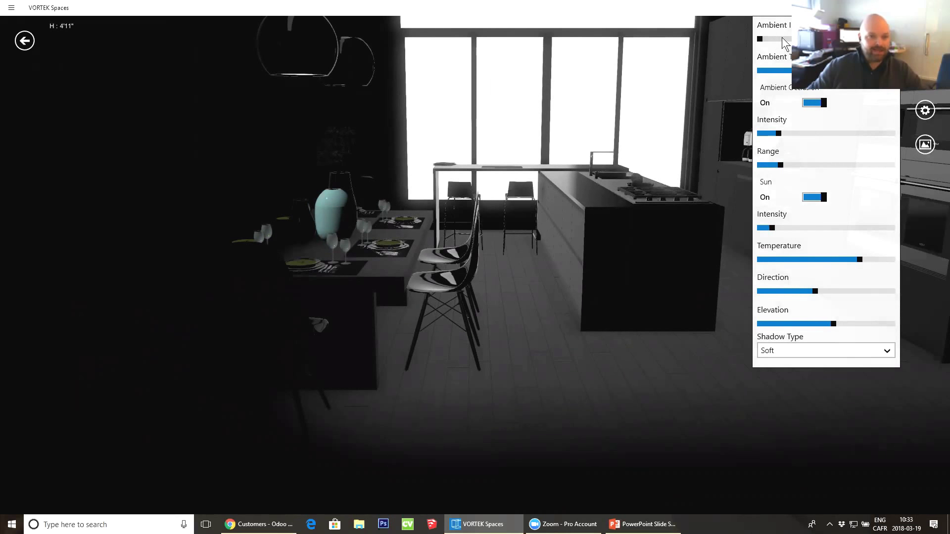
{"action": "left_click_drag", "start_coordinate": [783, 40], "coordinate": [831, 40]}
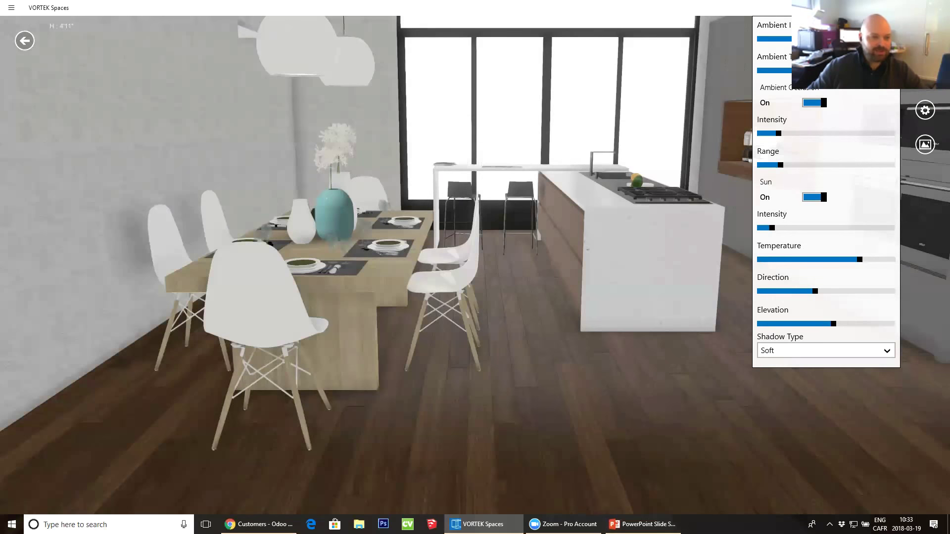
Orbit the view across the island and ovens round to the living-room area.
{"action": "left_click_drag", "start_coordinate": [723, 105], "coordinate": [365, 119]}
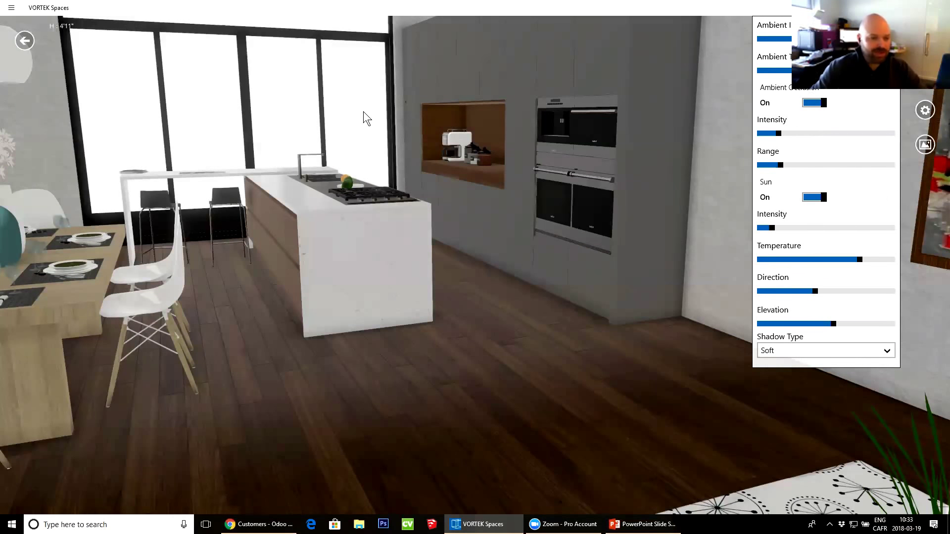
{"action": "left_click_drag", "start_coordinate": [479, 198], "coordinate": [383, 194]}
{"action": "left_click_drag", "start_coordinate": [193, 205], "coordinate": [488, 310]}
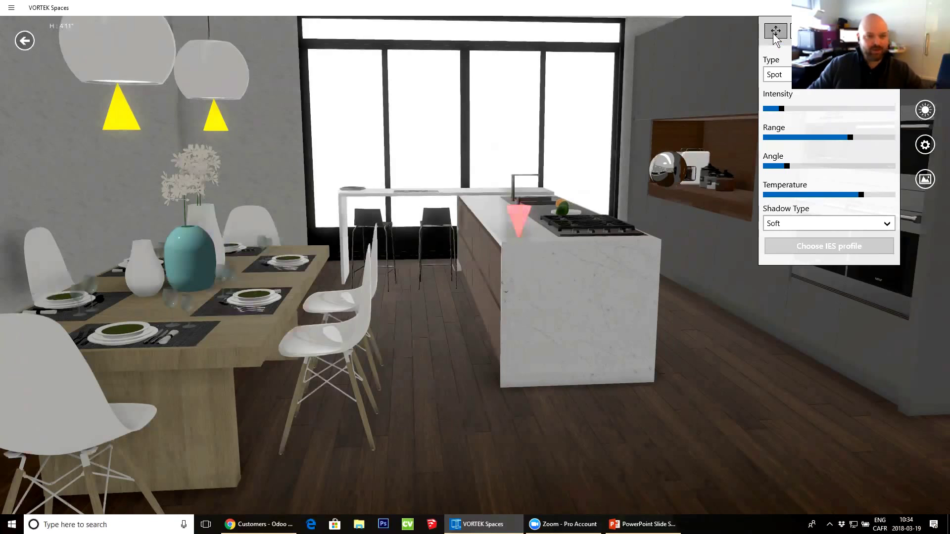
Move the spot light higher above the kitchen island so it lights the countertop.
{"action": "left_click", "coordinate": [517, 216]}
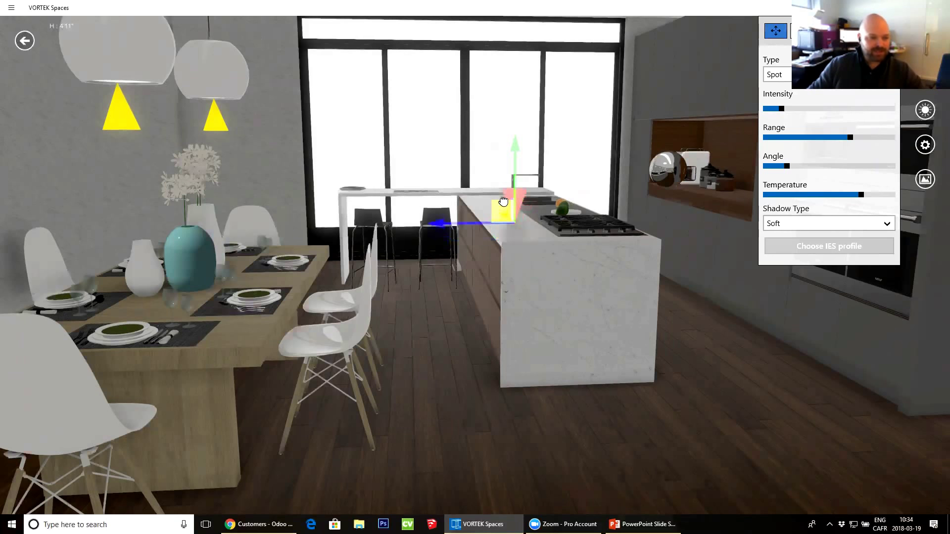
{"action": "left_click", "coordinate": [802, 30]}
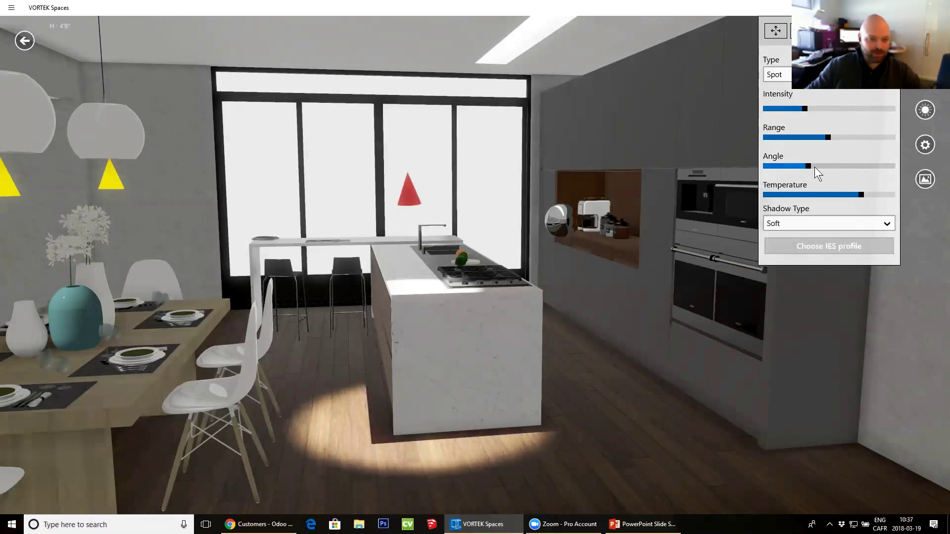
Widen the spot light's beam angle to about 171 to flood the kitchen.
{"action": "left_click_drag", "start_coordinate": [815, 167], "coordinate": [888, 177]}
{"action": "left_click_drag", "start_coordinate": [861, 195], "coordinate": [839, 195]}
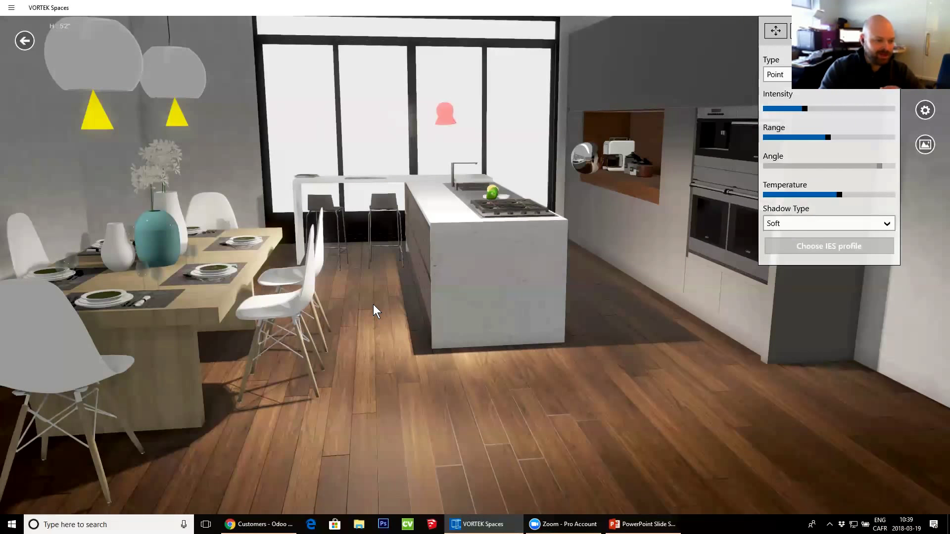
{"action": "left_click_drag", "start_coordinate": [374, 305], "coordinate": [129, 148]}
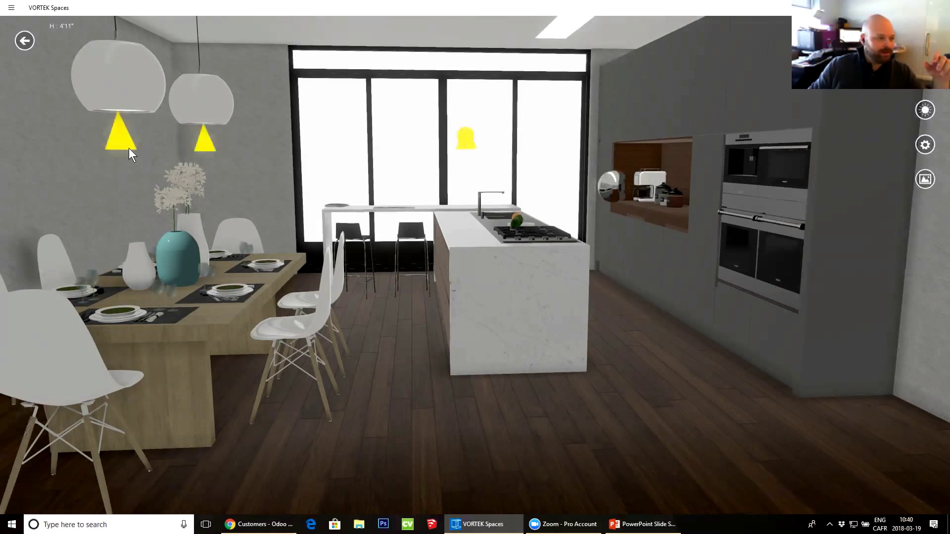
{"action": "mouse_move", "coordinate": [174, 126]}
{"action": "left_mouse_down"}
{"action": "mouse_move", "coordinate": [195, 127]}
{"action": "mouse_move", "coordinate": [199, 91]}
{"action": "left_mouse_up"}
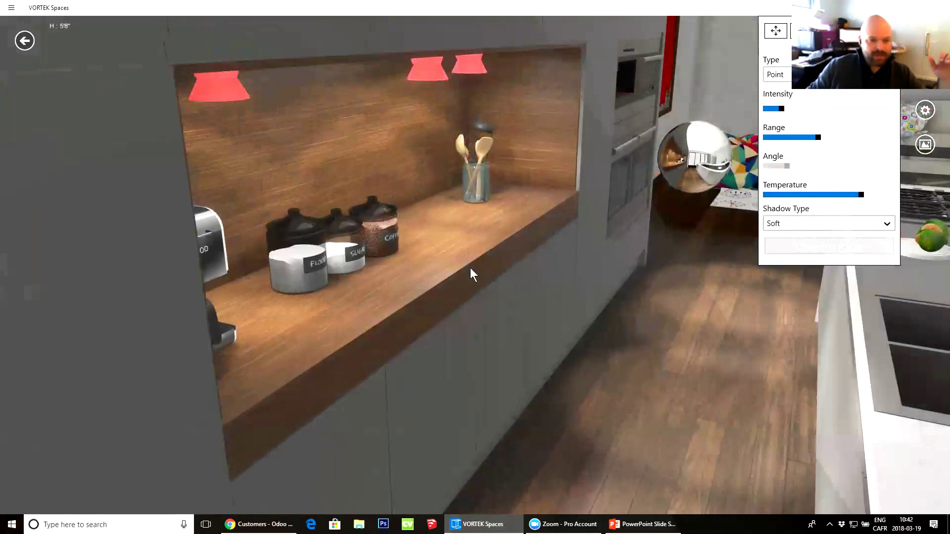
Bring the shelf niche into view and set its point light's range to 8.67.
{"action": "mouse_move", "coordinate": [470, 268]}
{"action": "left_mouse_down"}
{"action": "mouse_move", "coordinate": [538, 282]}
{"action": "mouse_move", "coordinate": [629, 345]}
{"action": "mouse_move", "coordinate": [707, 260]}
{"action": "left_mouse_up"}
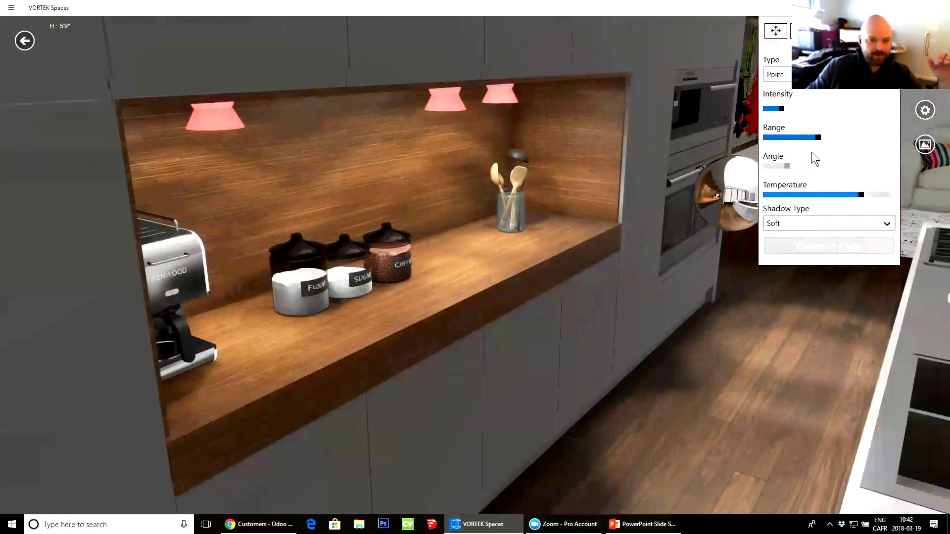
{"action": "left_click_drag", "start_coordinate": [820, 136], "coordinate": [841, 138]}
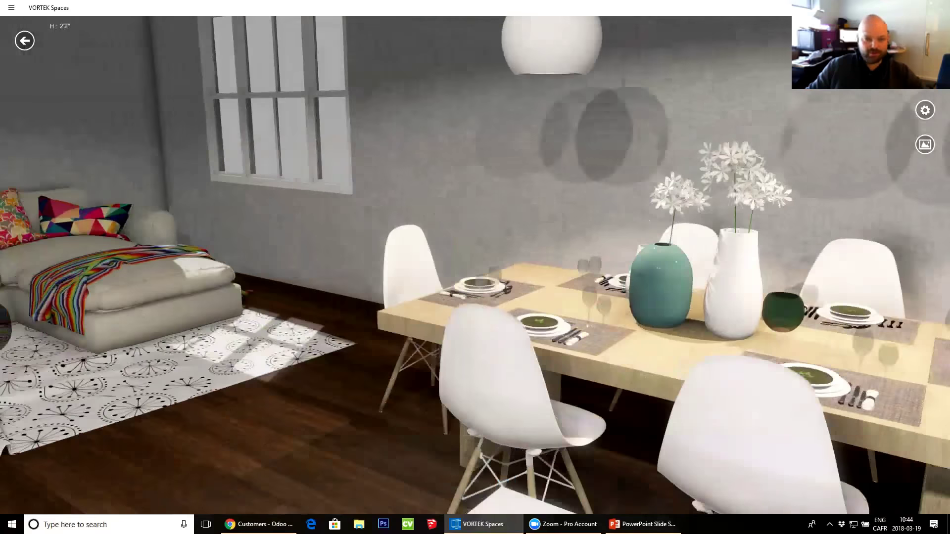
Turn the view from the lit dining table toward the kitchen island.
{"action": "left_click_drag", "start_coordinate": [680, 209], "coordinate": [308, 228]}
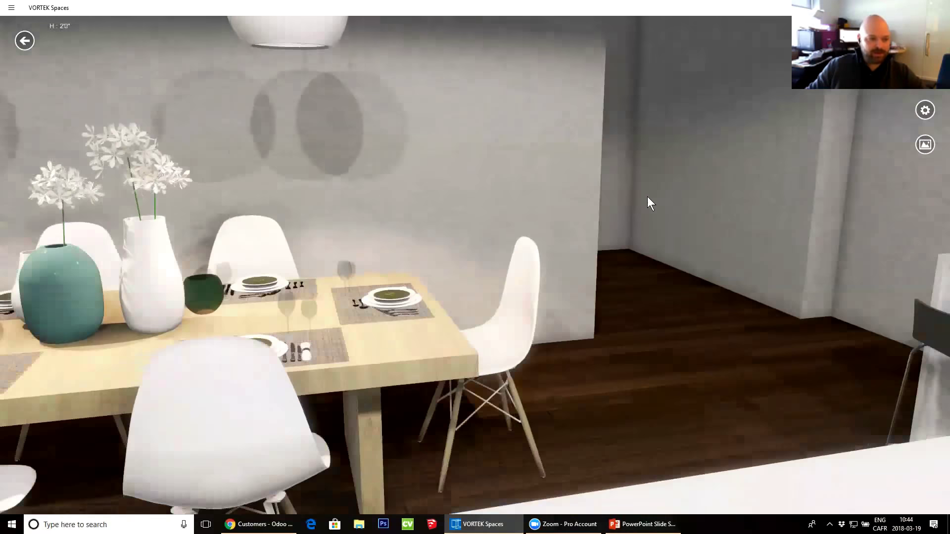
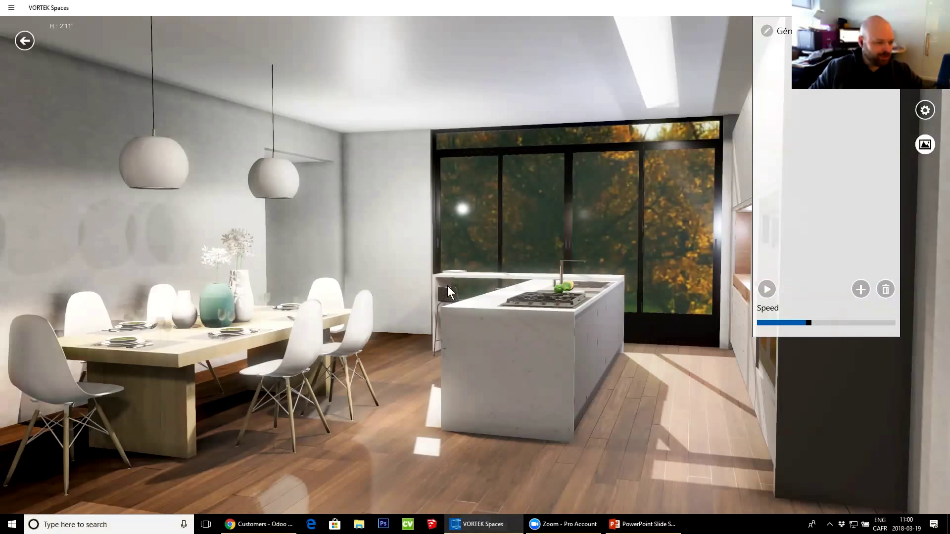
Save three viewpoints: a wide view of the dining table and island, plus two kitchen views.
{"action": "left_click_drag", "start_coordinate": [397, 313], "coordinate": [490, 308]}
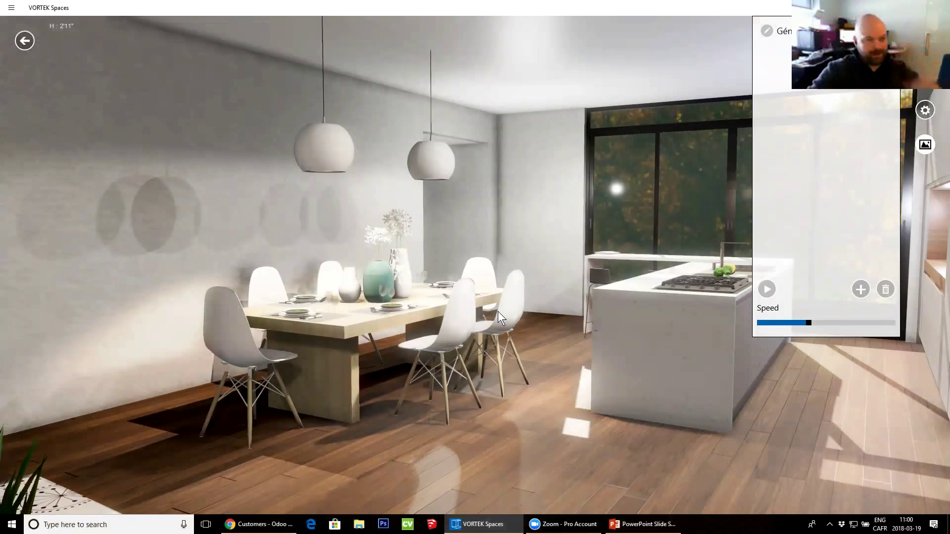
{"action": "mouse_move", "coordinate": [503, 310]}
{"action": "left_mouse_down"}
{"action": "mouse_move", "coordinate": [459, 282]}
{"action": "mouse_move", "coordinate": [422, 289]}
{"action": "left_mouse_up"}
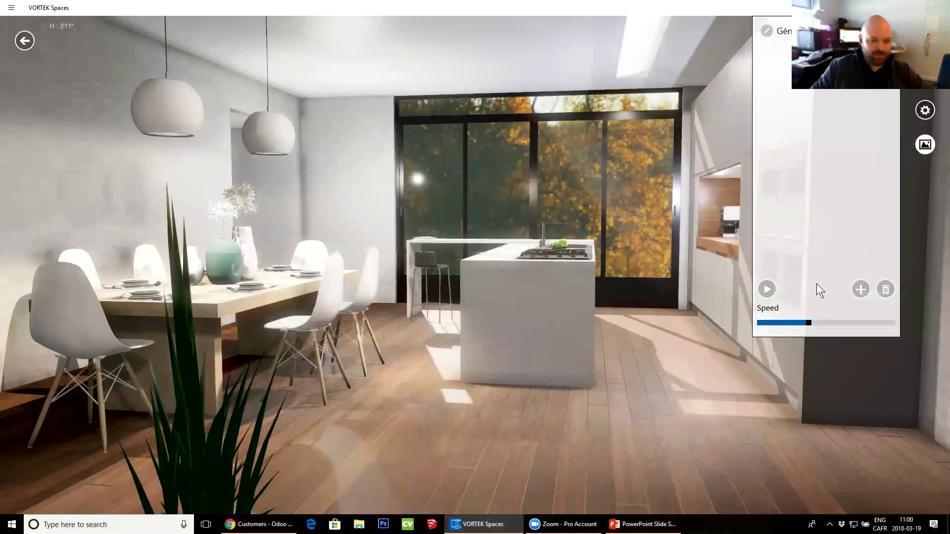
{"action": "left_click", "coordinate": [860, 290]}
{"action": "mouse_move", "coordinate": [567, 201]}
{"action": "left_mouse_down"}
{"action": "mouse_move", "coordinate": [481, 209]}
{"action": "mouse_move", "coordinate": [858, 270]}
{"action": "left_mouse_up"}
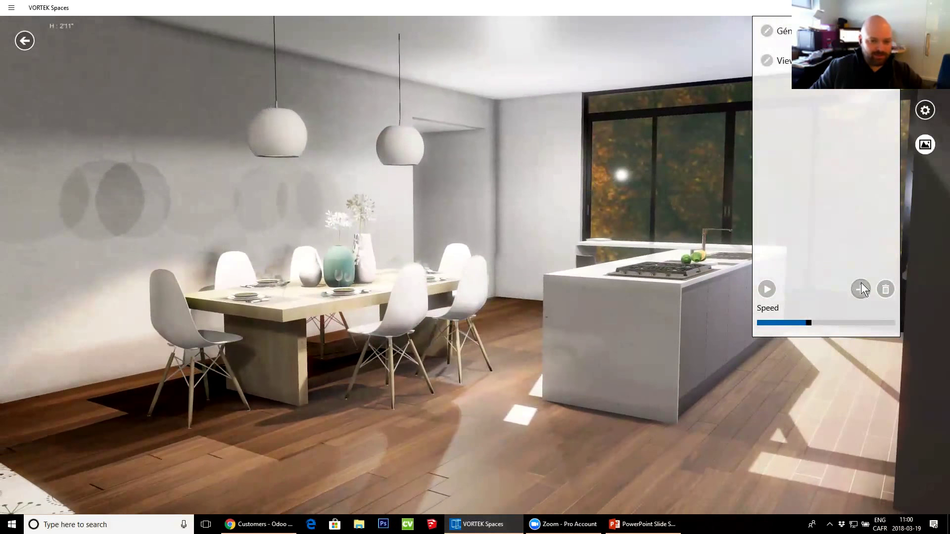
{"action": "left_click", "coordinate": [861, 284]}
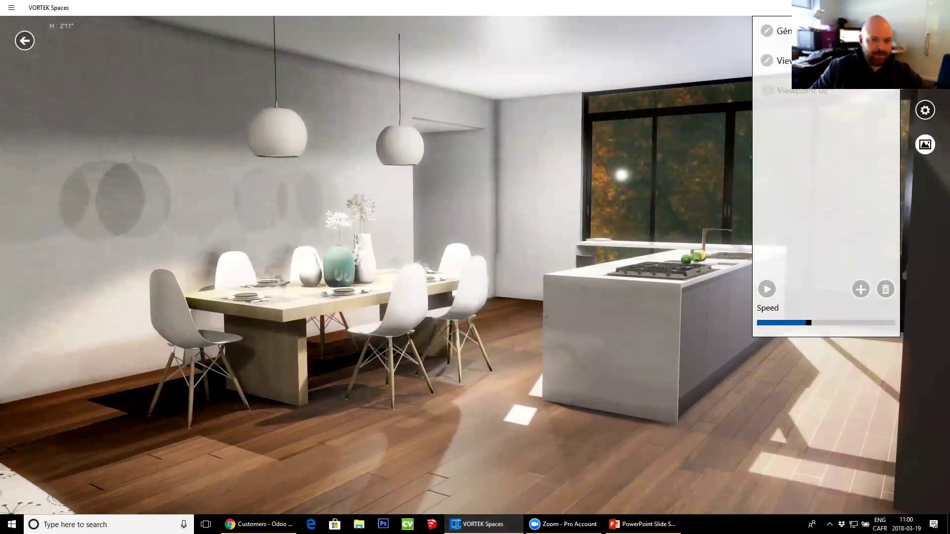
{"action": "left_click", "coordinate": [861, 289]}
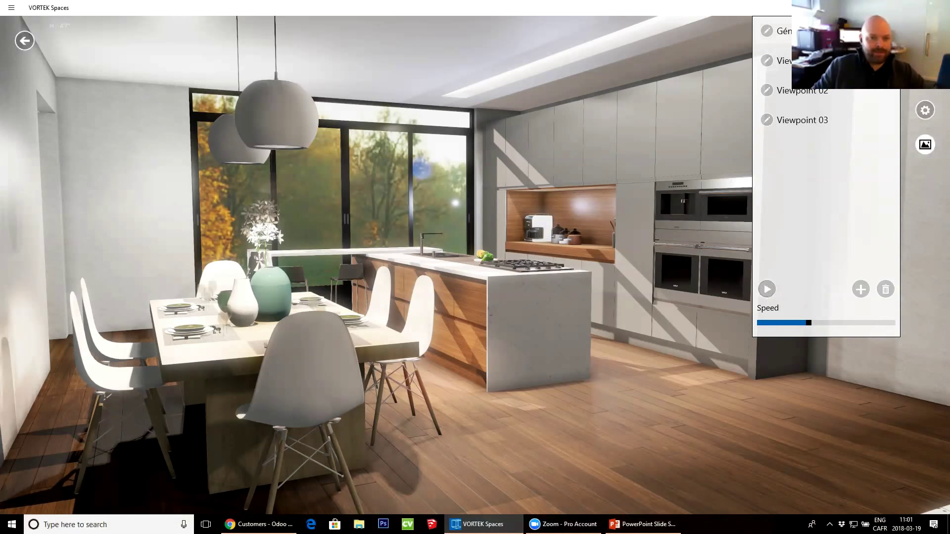
Delete Viewpoint 03 and Viewpoint 02 from the walkthrough, then hide the viewpoints list.
{"action": "left_click", "coordinate": [802, 124]}
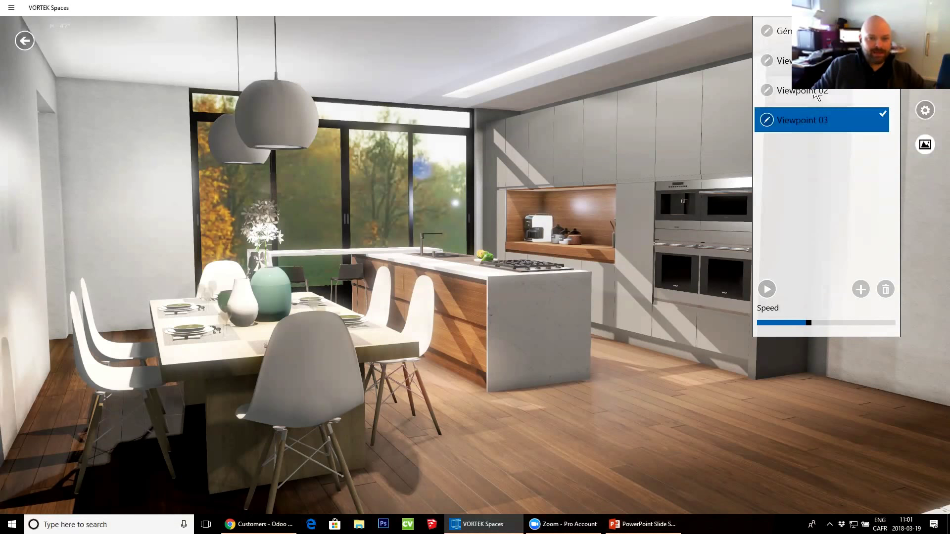
{"action": "left_click", "coordinate": [781, 61]}
{"action": "left_click", "coordinate": [886, 289]}
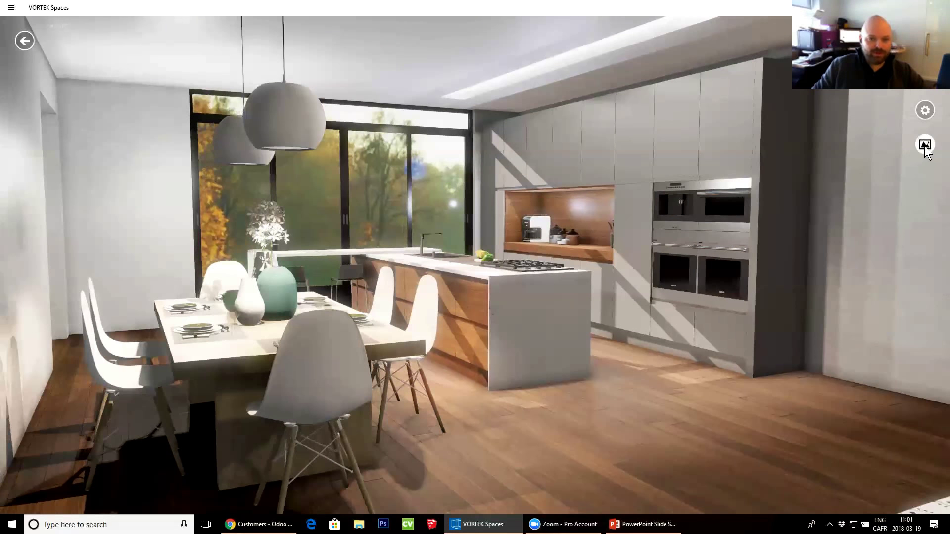
{"action": "left_click", "coordinate": [925, 145]}
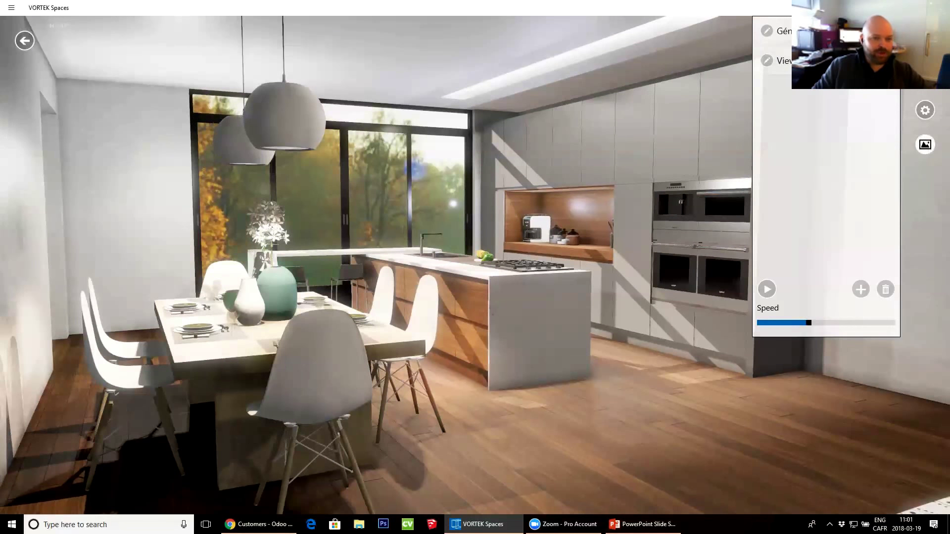
{"action": "left_click", "coordinate": [924, 144]}
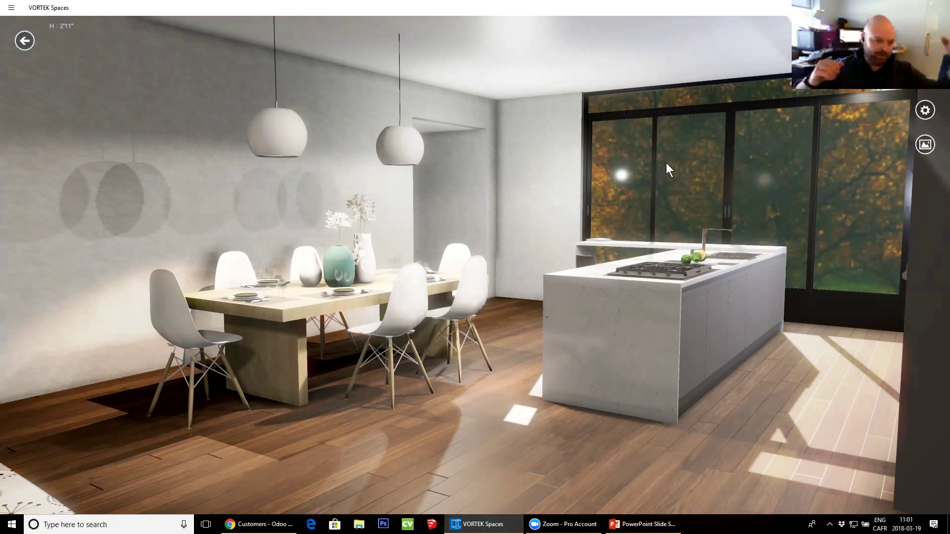
Save kitchen viewpoints facing the ovens, cabinetry, wood niche and island.
{"action": "left_click_drag", "start_coordinate": [666, 162], "coordinate": [541, 216]}
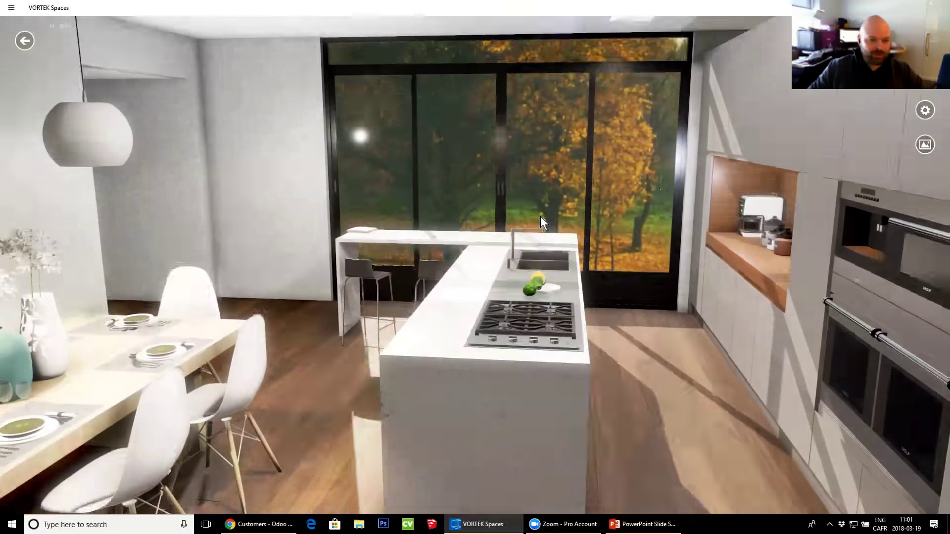
{"action": "left_click_drag", "start_coordinate": [575, 171], "coordinate": [350, 150]}
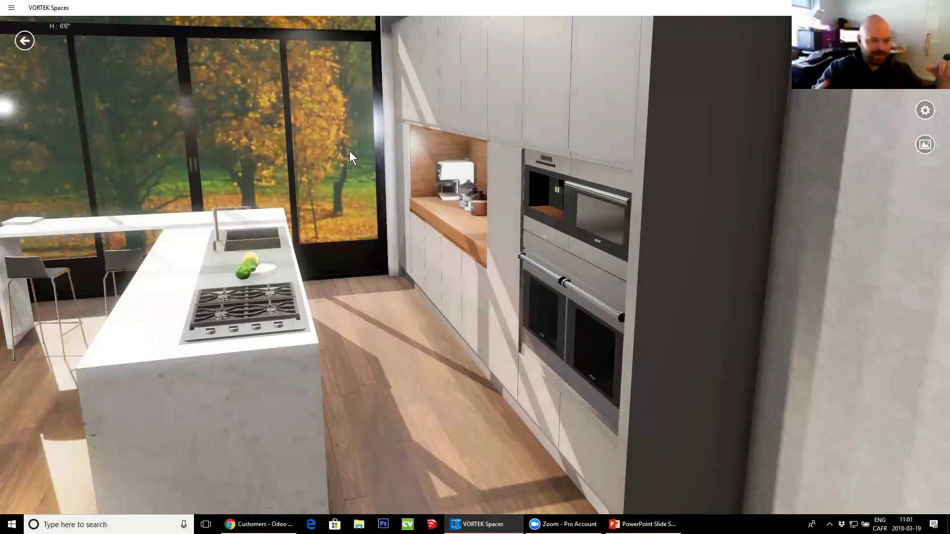
{"action": "left_click_drag", "start_coordinate": [350, 150], "coordinate": [582, 159]}
{"action": "left_click", "coordinate": [924, 144]}
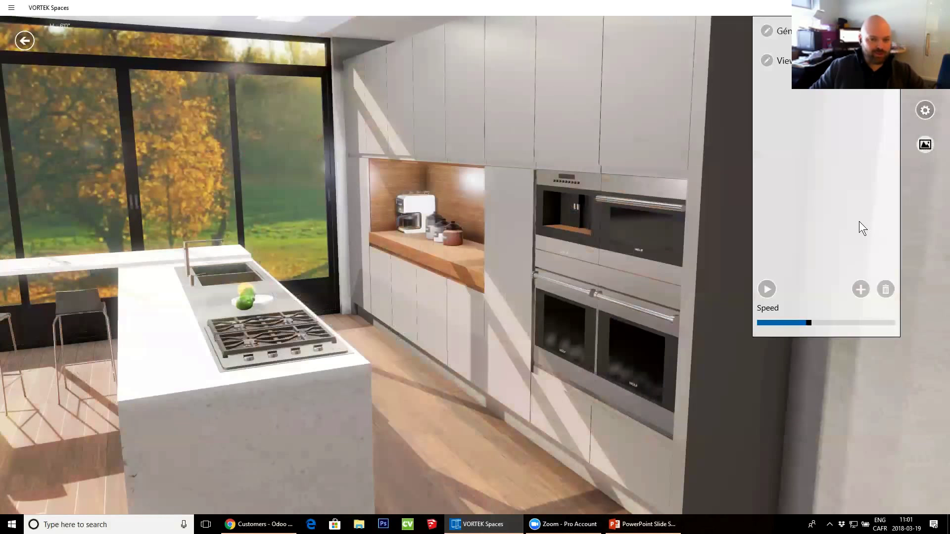
{"action": "left_click", "coordinate": [852, 287]}
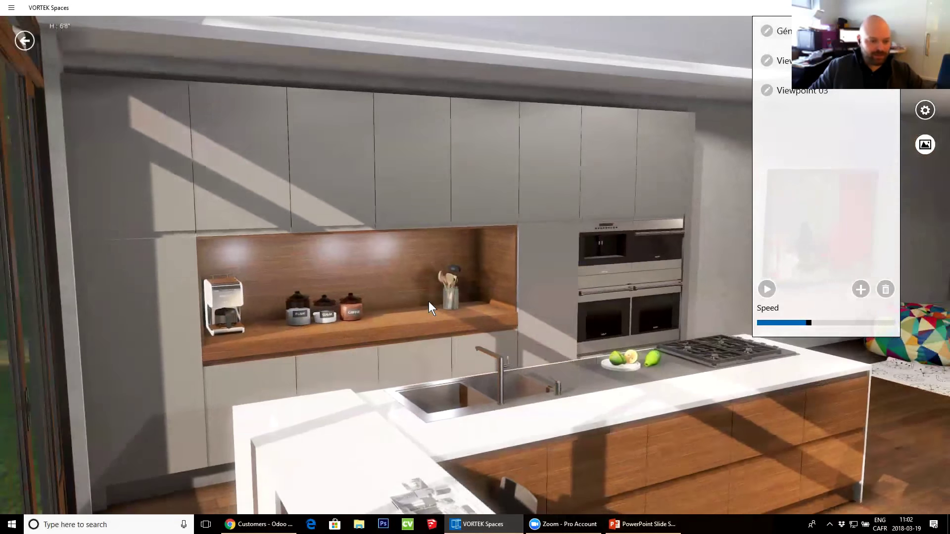
{"action": "left_click_drag", "start_coordinate": [428, 302], "coordinate": [422, 290]}
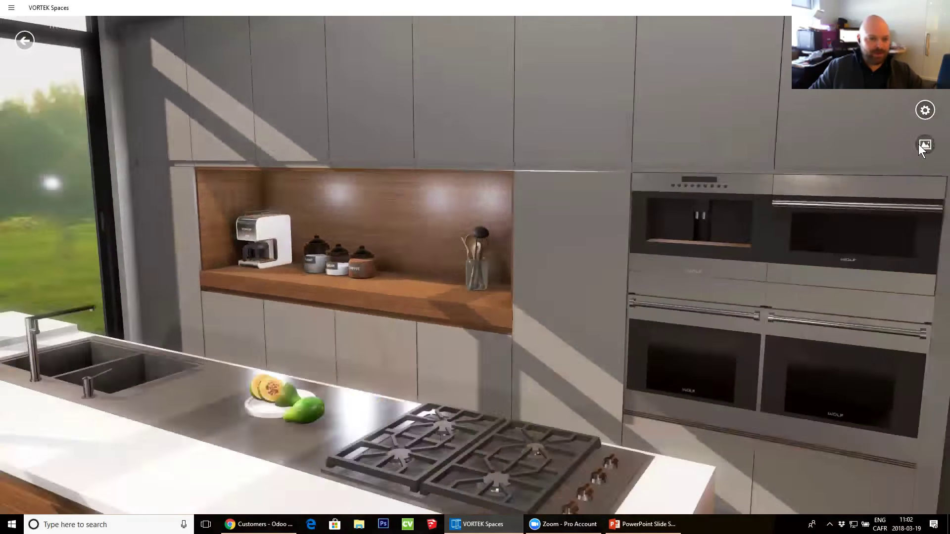
{"action": "left_click", "coordinate": [923, 144]}
Frame the sink island and dining table, and lower the walkthrough playback speed.
{"action": "left_click_drag", "start_coordinate": [576, 142], "coordinate": [397, 63]}
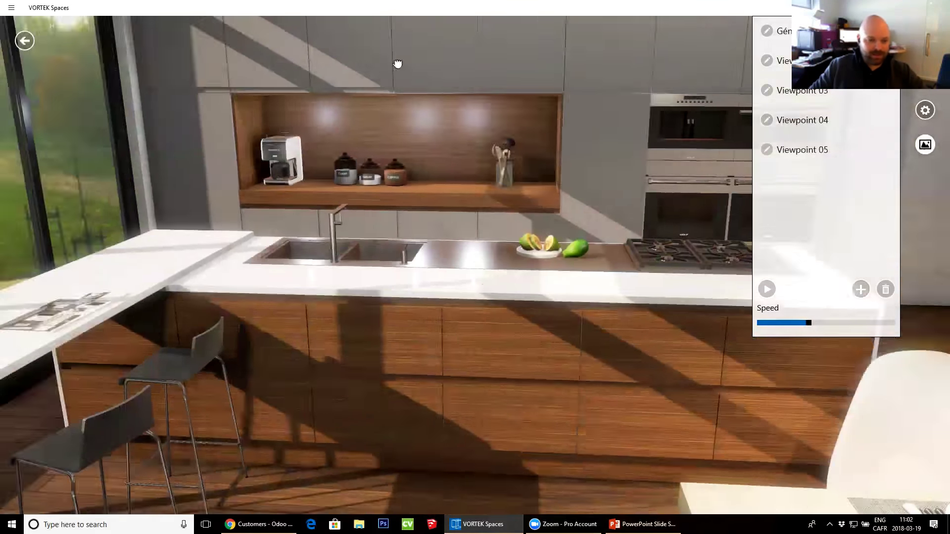
{"action": "mouse_move", "coordinate": [694, 163]}
{"action": "left_mouse_down"}
{"action": "mouse_move", "coordinate": [276, 323]}
{"action": "mouse_move", "coordinate": [660, 402]}
{"action": "mouse_move", "coordinate": [454, 246]}
{"action": "mouse_move", "coordinate": [208, 252]}
{"action": "mouse_move", "coordinate": [395, 259]}
{"action": "mouse_move", "coordinate": [428, 154]}
{"action": "mouse_move", "coordinate": [394, 456]}
{"action": "left_mouse_up"}
{"action": "scroll", "coordinate": [400, 443], "scroll_direction": "up", "scroll_amount": 3}
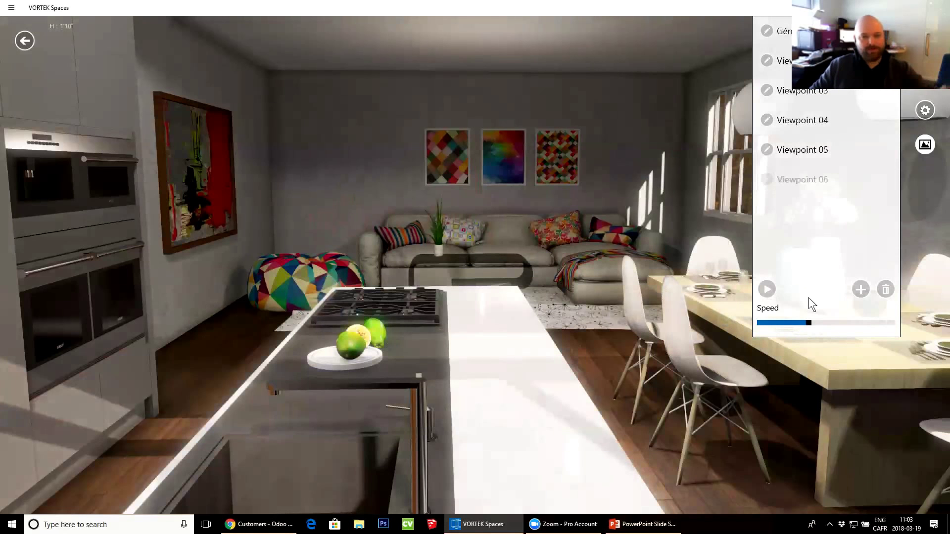
{"action": "left_click_drag", "start_coordinate": [445, 429], "coordinate": [639, 438]}
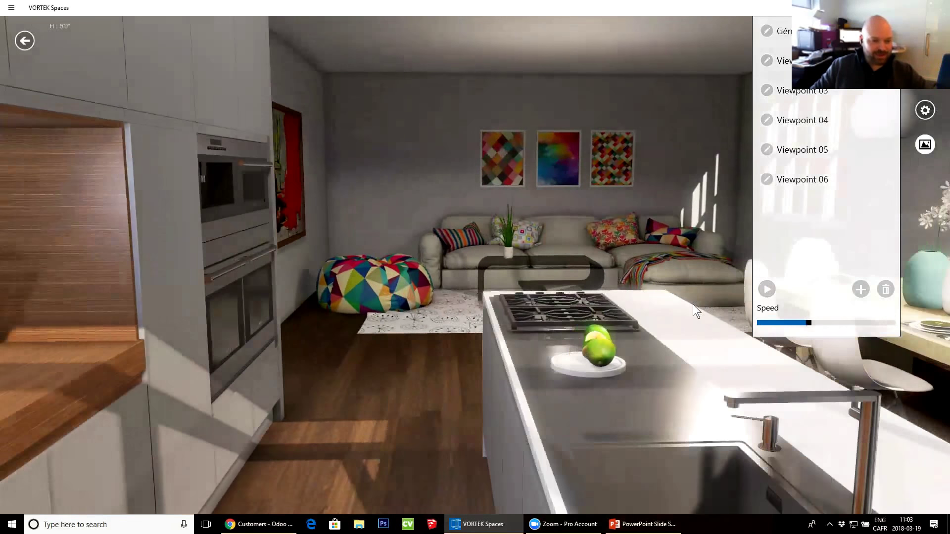
{"action": "mouse_move", "coordinate": [237, 134]}
{"action": "left_mouse_down"}
{"action": "mouse_move", "coordinate": [252, 117]}
{"action": "mouse_move", "coordinate": [295, 181]}
{"action": "mouse_move", "coordinate": [471, 74]}
{"action": "left_mouse_up"}
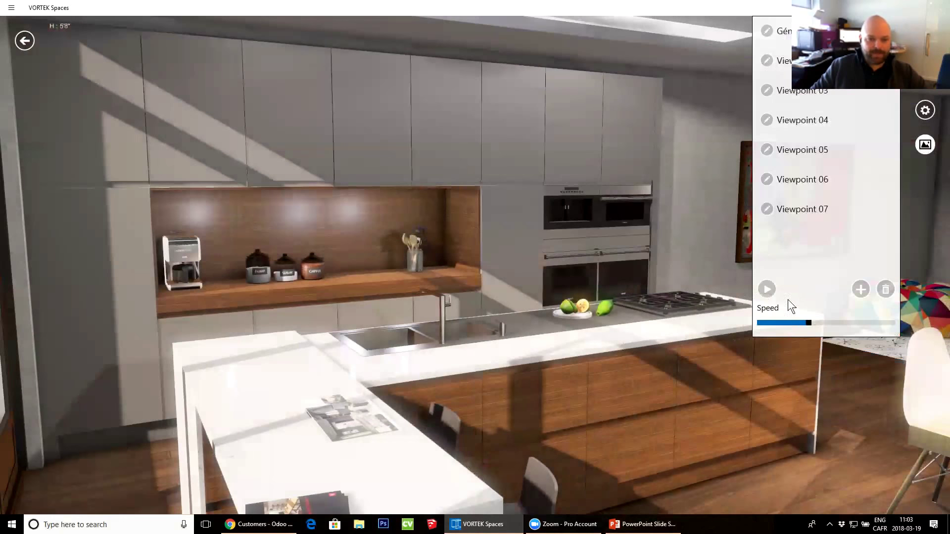
{"action": "left_click", "coordinate": [784, 322]}
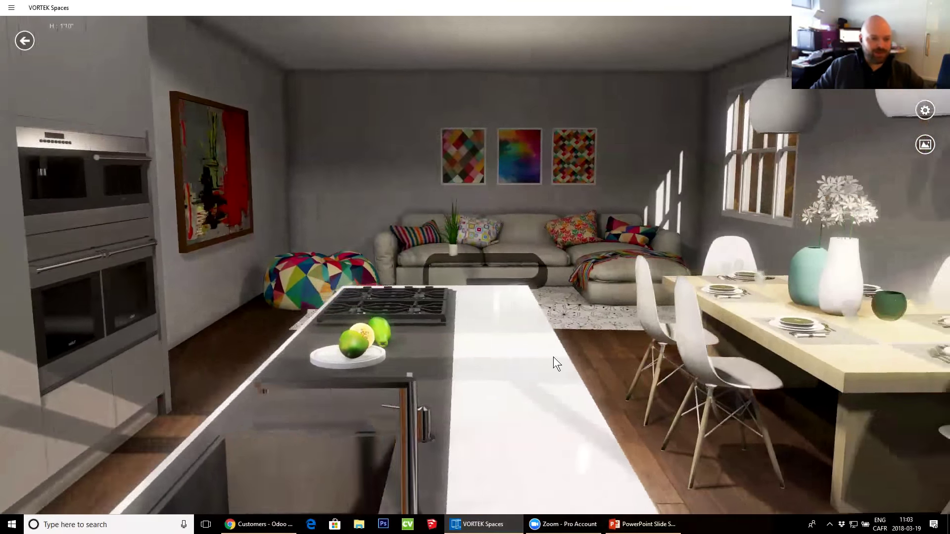
{"action": "left_click", "coordinate": [925, 144]}
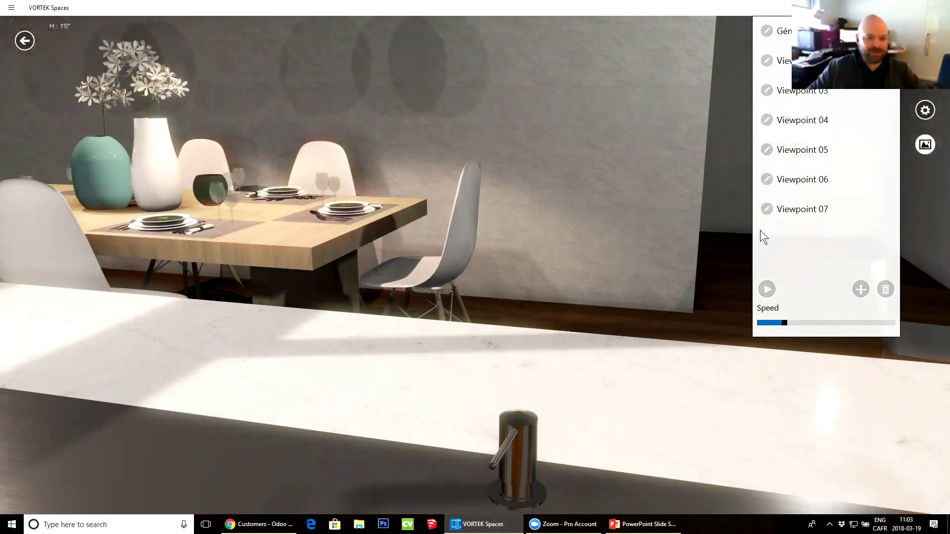
Save the dining table view as Viewpoint 08.
{"action": "left_click", "coordinate": [780, 212]}
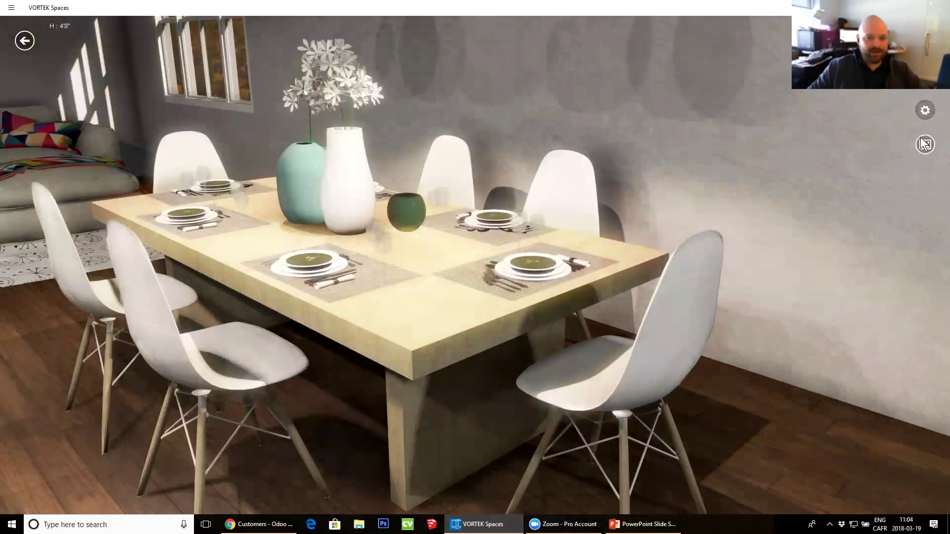
{"action": "left_click", "coordinate": [924, 143]}
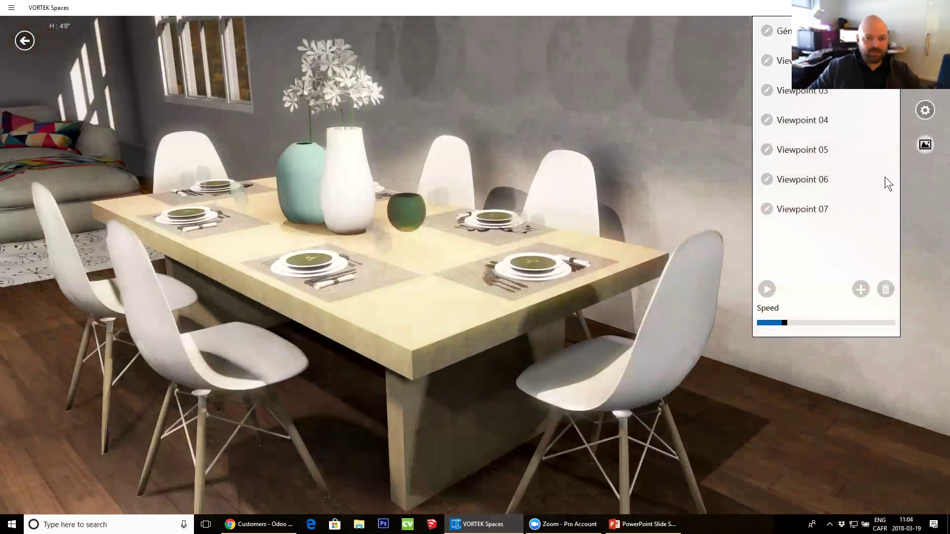
{"action": "left_click", "coordinate": [819, 210]}
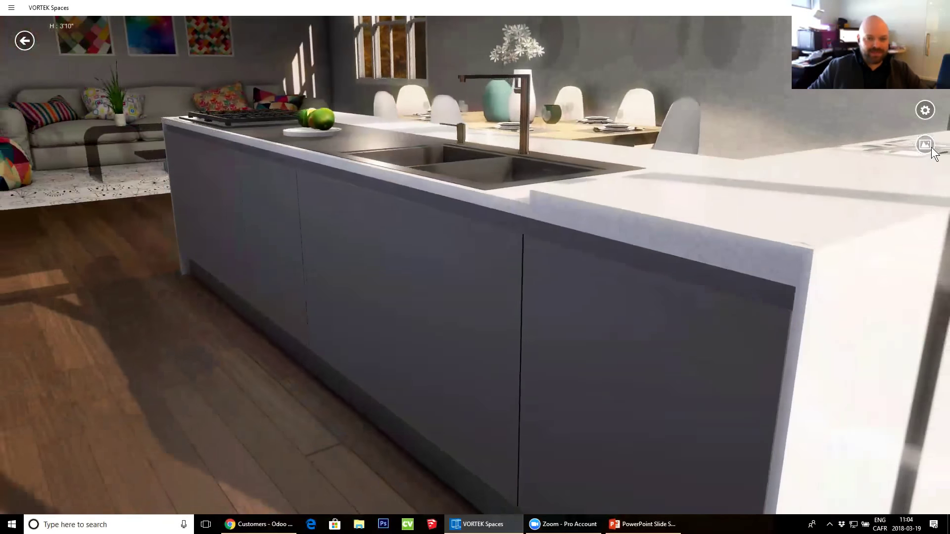
Turn from a saved sink view toward the sofa and save it as Viewpoint 09.
{"action": "left_click", "coordinate": [931, 146]}
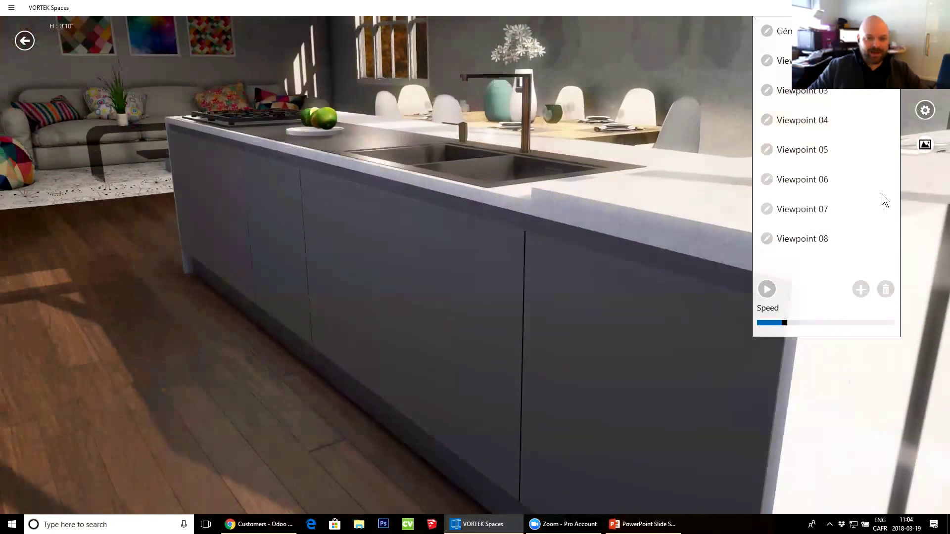
{"action": "left_click", "coordinate": [805, 239]}
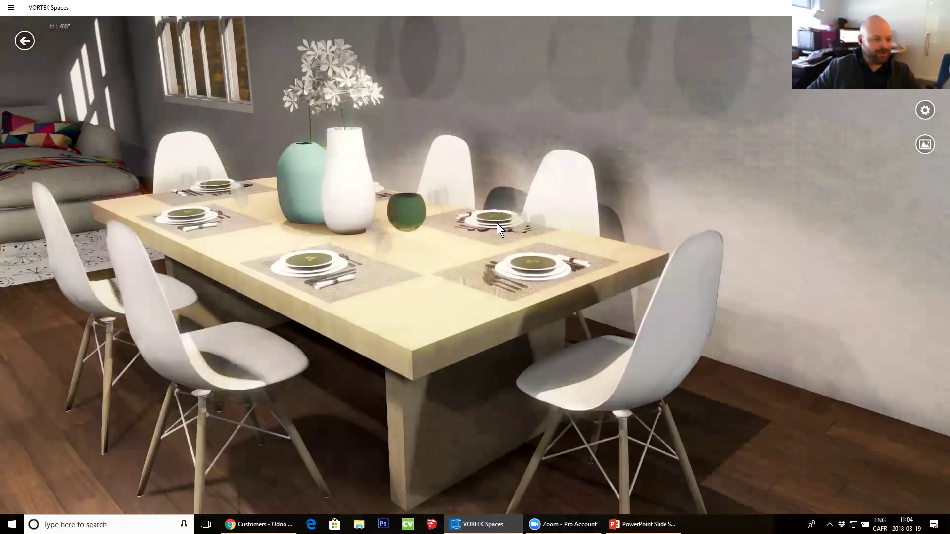
{"action": "mouse_move", "coordinate": [497, 223]}
{"action": "left_mouse_down"}
{"action": "mouse_move", "coordinate": [183, 219]}
{"action": "mouse_move", "coordinate": [528, 202]}
{"action": "mouse_move", "coordinate": [778, 246]}
{"action": "left_mouse_up"}
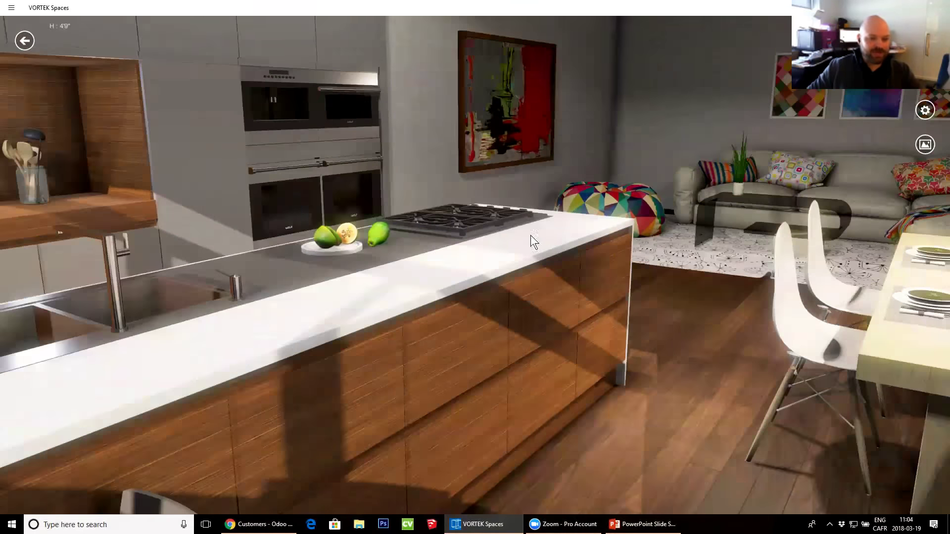
{"action": "left_click", "coordinate": [531, 233]}
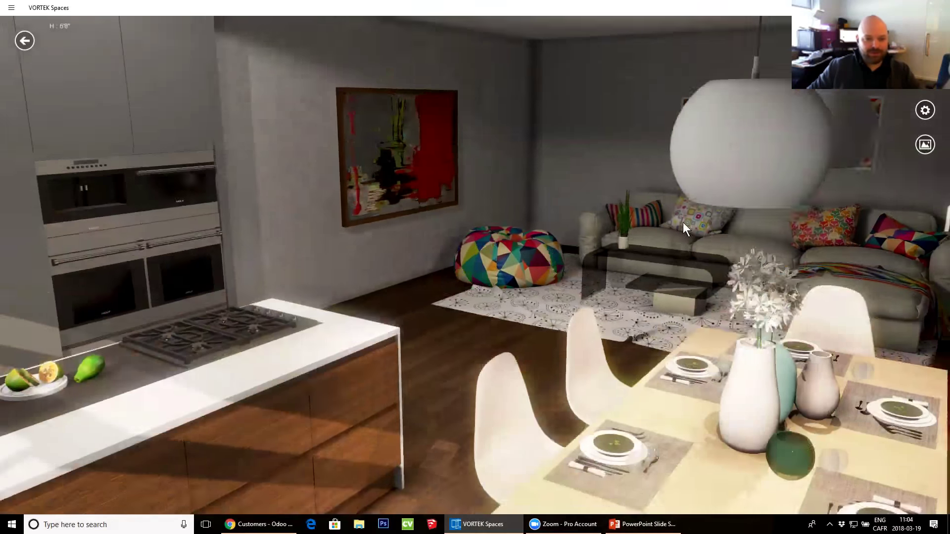
{"action": "mouse_move", "coordinate": [683, 222]}
{"action": "left_mouse_down"}
{"action": "mouse_move", "coordinate": [568, 189]}
{"action": "mouse_move", "coordinate": [665, 262]}
{"action": "mouse_move", "coordinate": [624, 302]}
{"action": "left_mouse_up"}
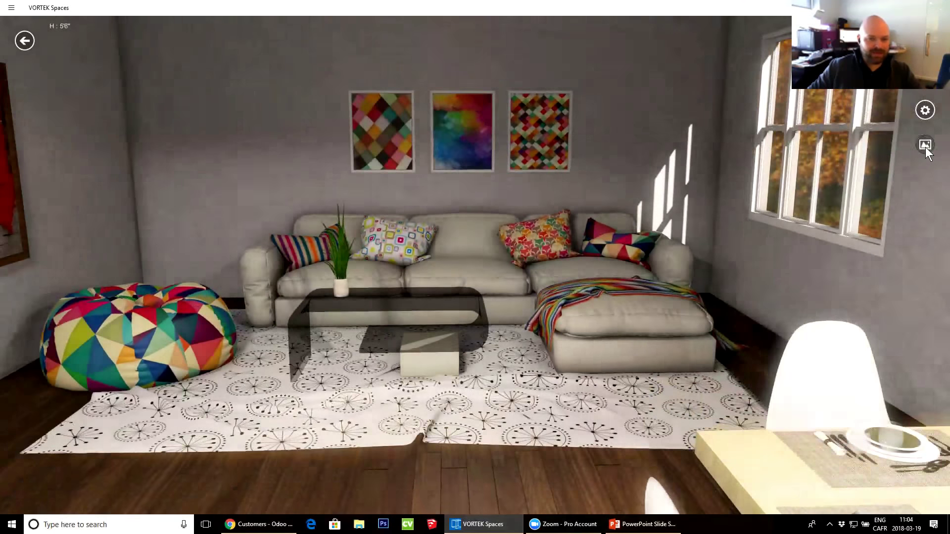
{"action": "left_click", "coordinate": [926, 145]}
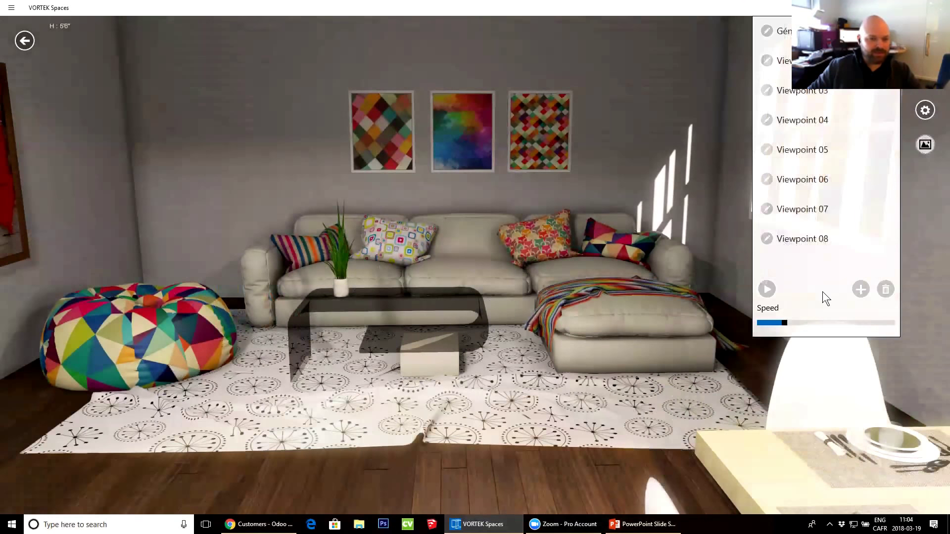
{"action": "left_click", "coordinate": [856, 288]}
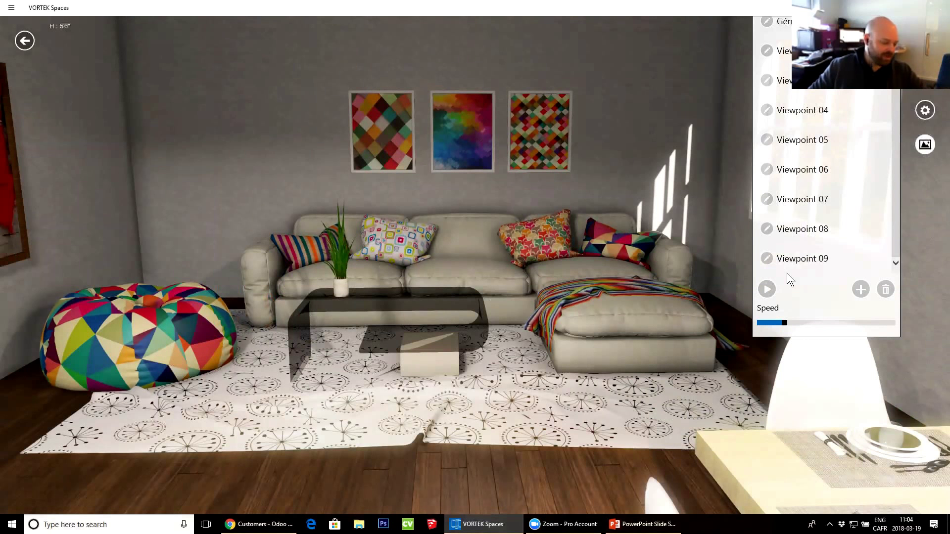
Lower the walkthrough playback speed to about 0.32.
{"action": "left_click", "coordinate": [802, 259]}
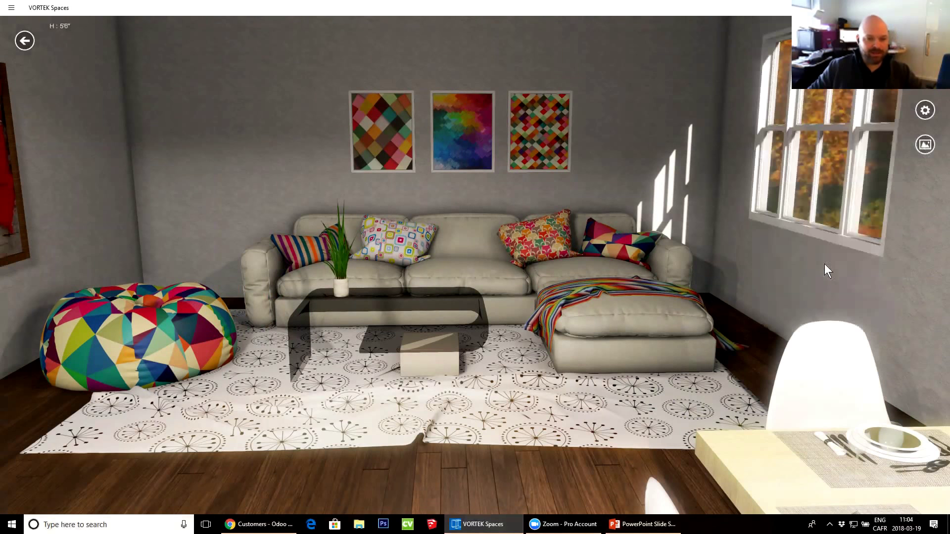
{"action": "left_click", "coordinate": [926, 145]}
{"action": "left_click_drag", "start_coordinate": [786, 322], "coordinate": [775, 322]}
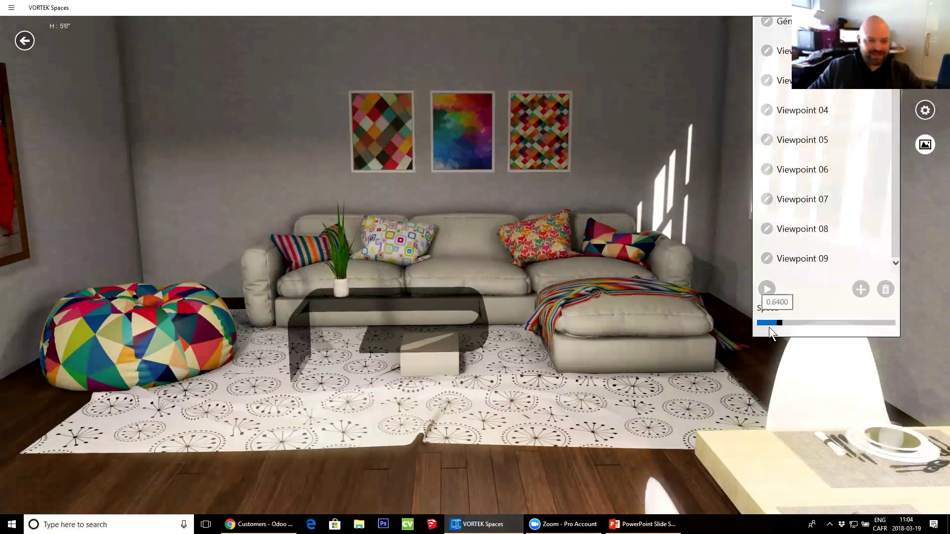
{"action": "left_click_drag", "start_coordinate": [769, 327], "coordinate": [773, 329]}
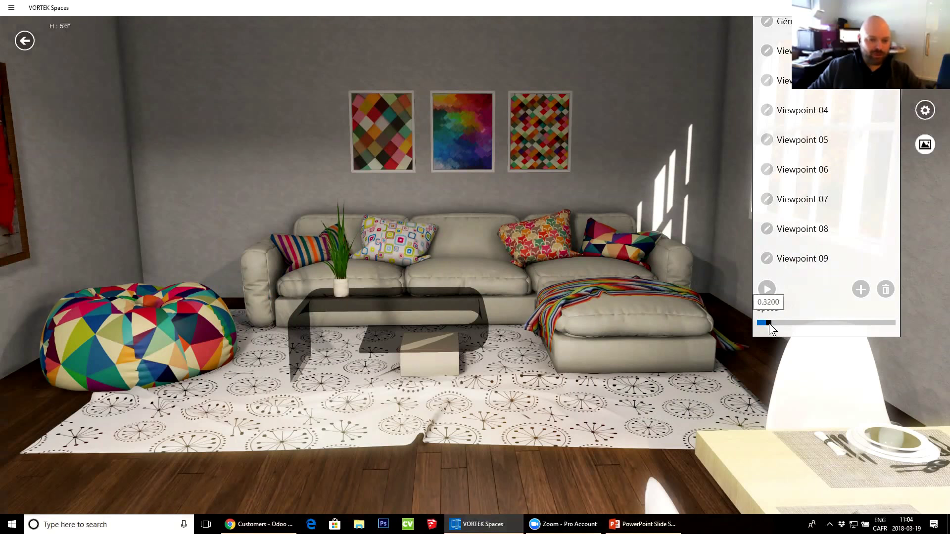
{"action": "left_click_drag", "start_coordinate": [769, 323], "coordinate": [769, 325]}
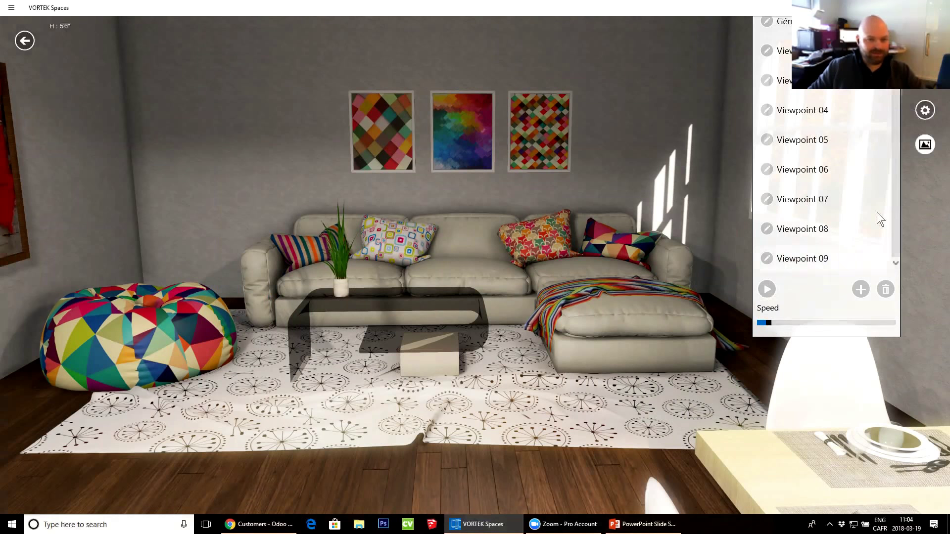
Fly to Viewpoint 08 and walk the camera from the dining table toward the kitchen.
{"action": "left_click", "coordinate": [819, 228]}
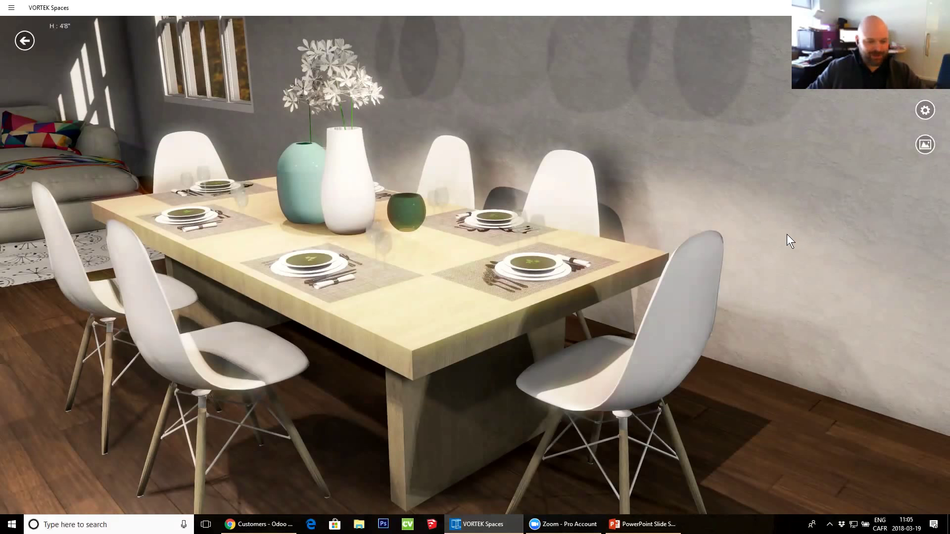
{"action": "left_click", "coordinate": [925, 144]}
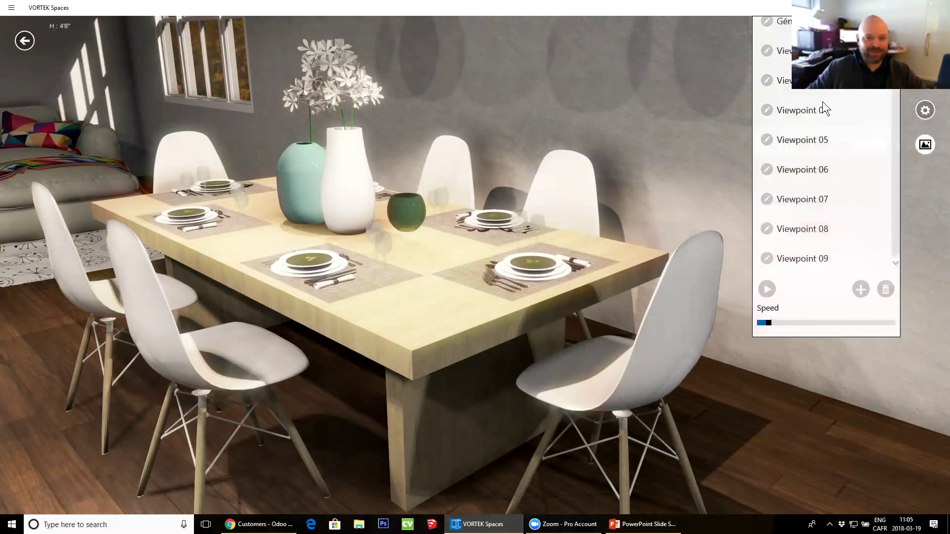
{"action": "left_click", "coordinate": [925, 145]}
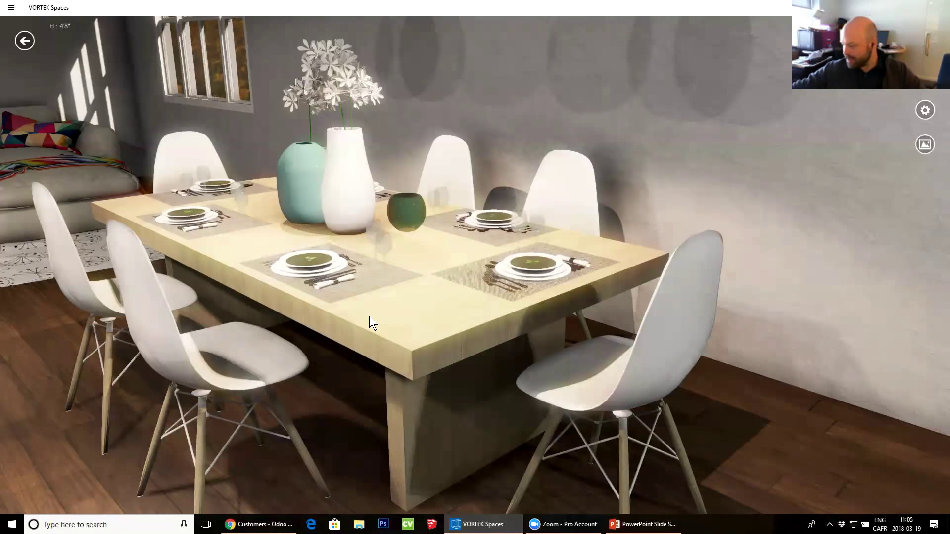
{"action": "mouse_move", "coordinate": [369, 316]}
{"action": "left_mouse_down"}
{"action": "mouse_move", "coordinate": [550, 270]}
{"action": "mouse_move", "coordinate": [394, 336]}
{"action": "mouse_move", "coordinate": [553, 289]}
{"action": "mouse_move", "coordinate": [280, 329]}
{"action": "mouse_move", "coordinate": [523, 329]}
{"action": "mouse_move", "coordinate": [510, 193]}
{"action": "mouse_move", "coordinate": [703, 307]}
{"action": "mouse_move", "coordinate": [644, 269]}
{"action": "mouse_move", "coordinate": [448, 194]}
{"action": "mouse_move", "coordinate": [444, 270]}
{"action": "mouse_move", "coordinate": [582, 297]}
{"action": "left_mouse_up"}
Set video recording resolution to 2160p (4k) and frame rate to 60 Hz.
{"action": "right_click", "coordinate": [580, 298]}
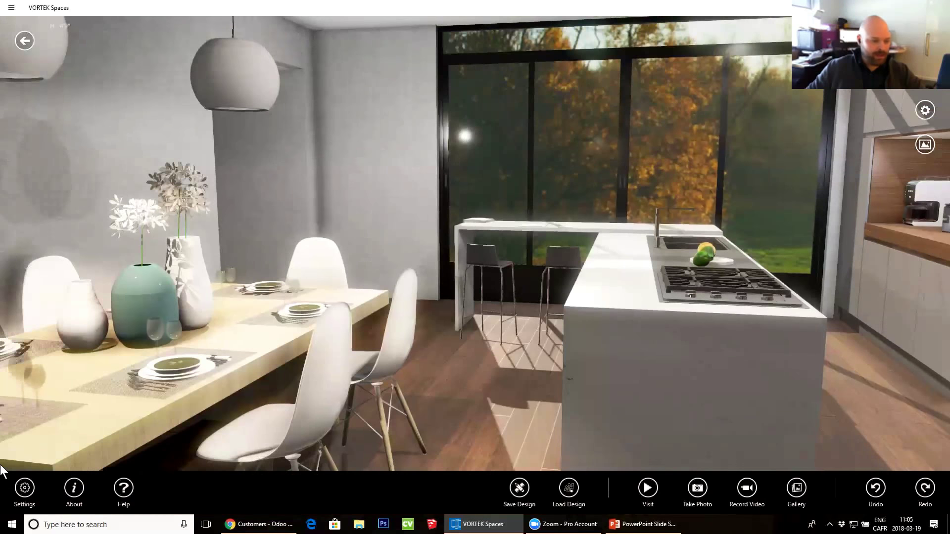
{"action": "left_click", "coordinate": [925, 110]}
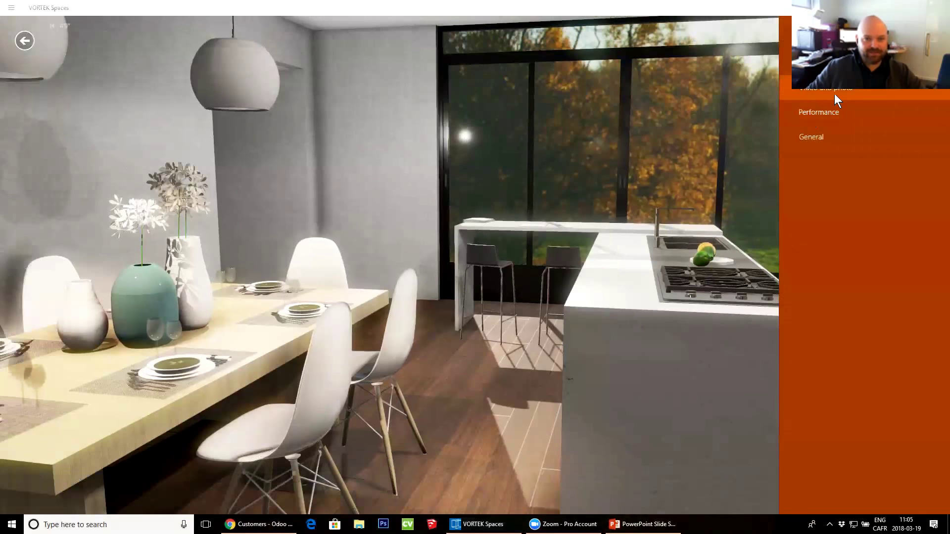
{"action": "left_click", "coordinate": [835, 94]}
{"action": "left_click", "coordinate": [837, 103]}
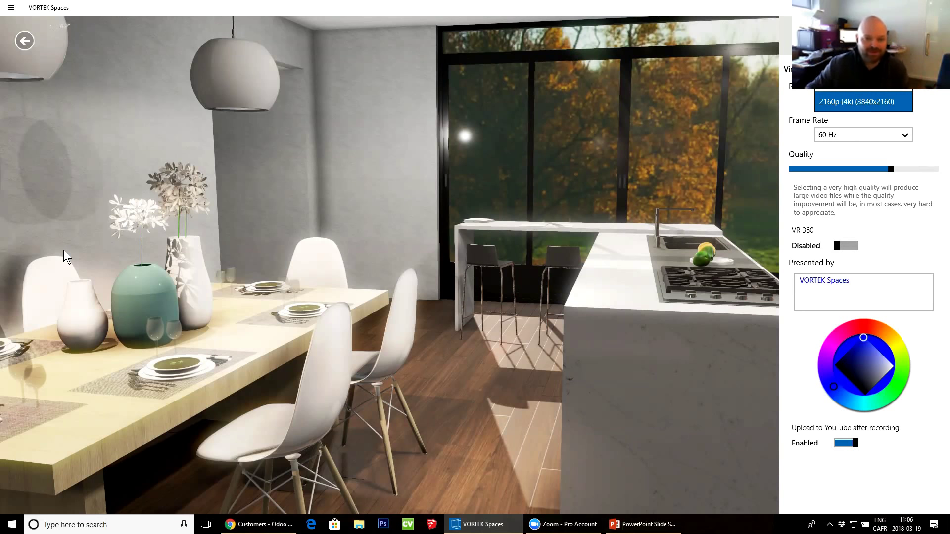
{"action": "left_click", "coordinate": [859, 134]}
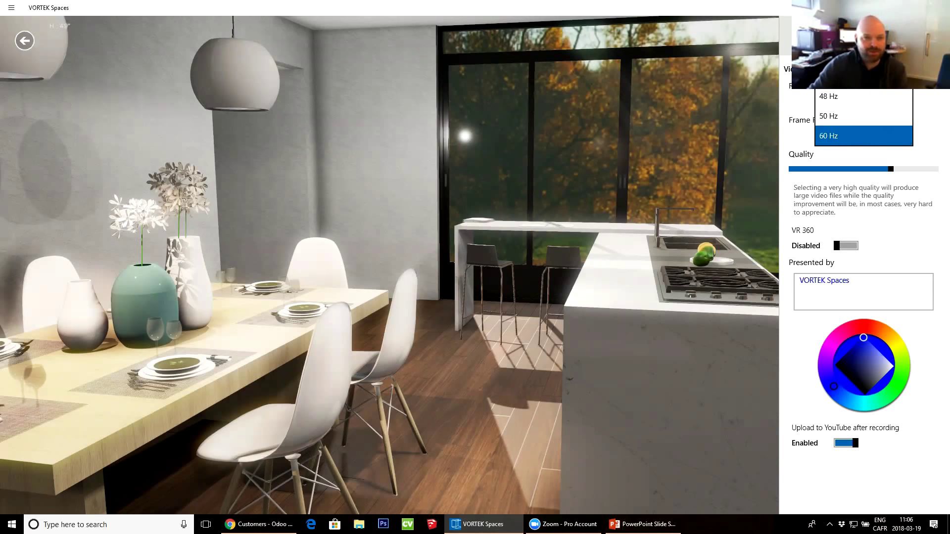
{"action": "key", "text": "Return"}
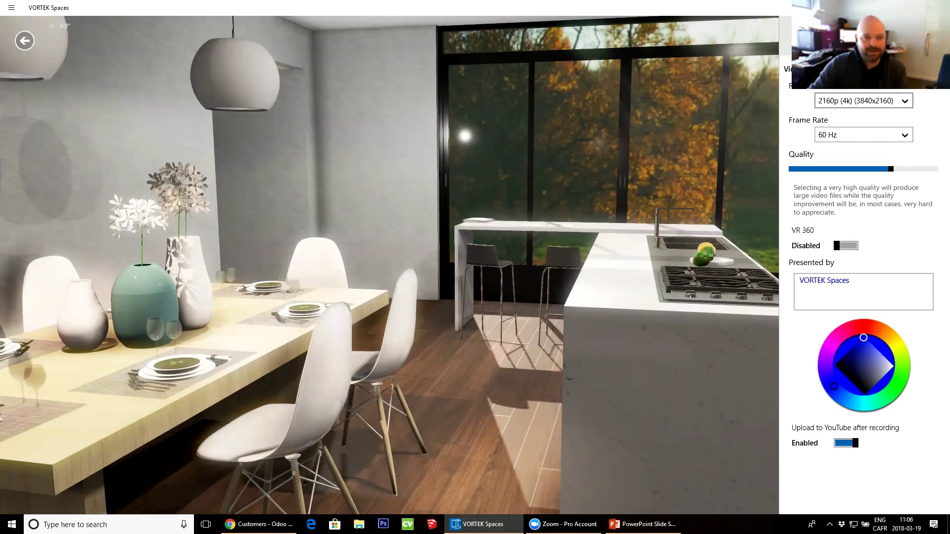
{"action": "key", "text": "Escape"}
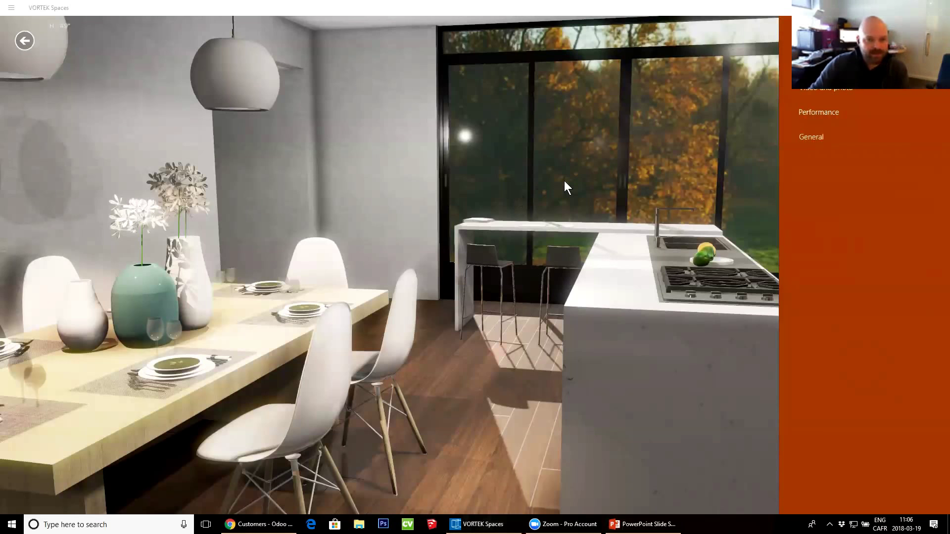
Leave Settings, turn toward the kitchen, and step back with the camera slightly raised.
{"action": "mouse_move", "coordinate": [837, 173]}
{"action": "left_mouse_down"}
{"action": "mouse_move", "coordinate": [323, 252]}
{"action": "mouse_move", "coordinate": [377, 240]}
{"action": "left_mouse_up"}
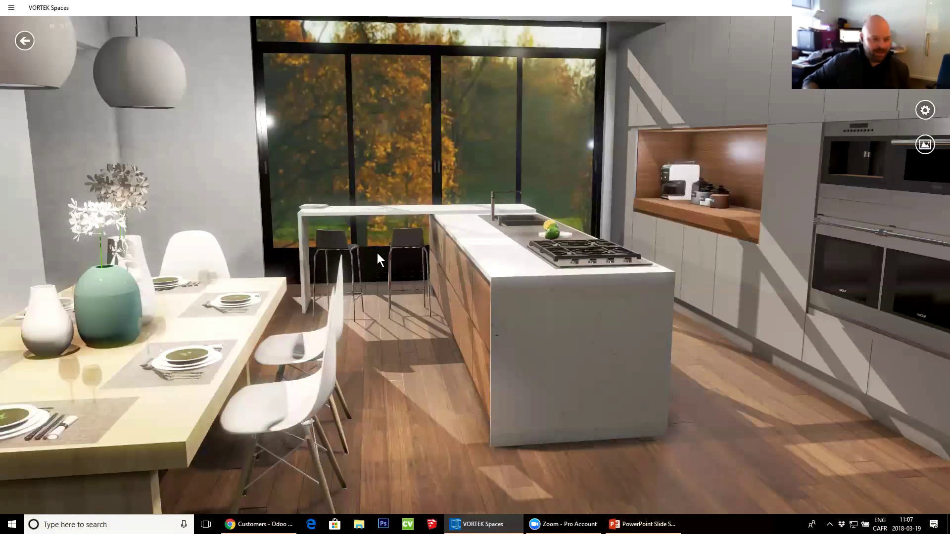
{"action": "key", "text": "Down"}
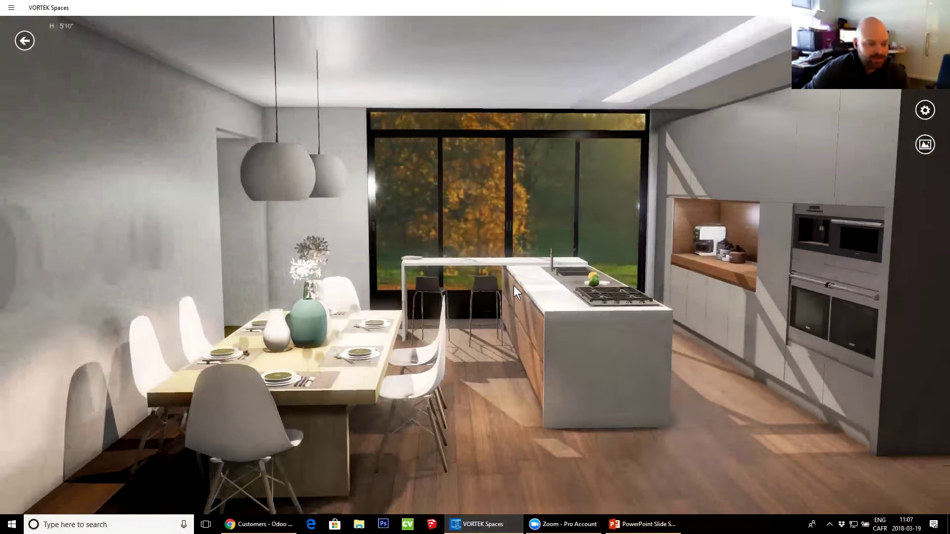
{"action": "key", "text": "Page_Up"}
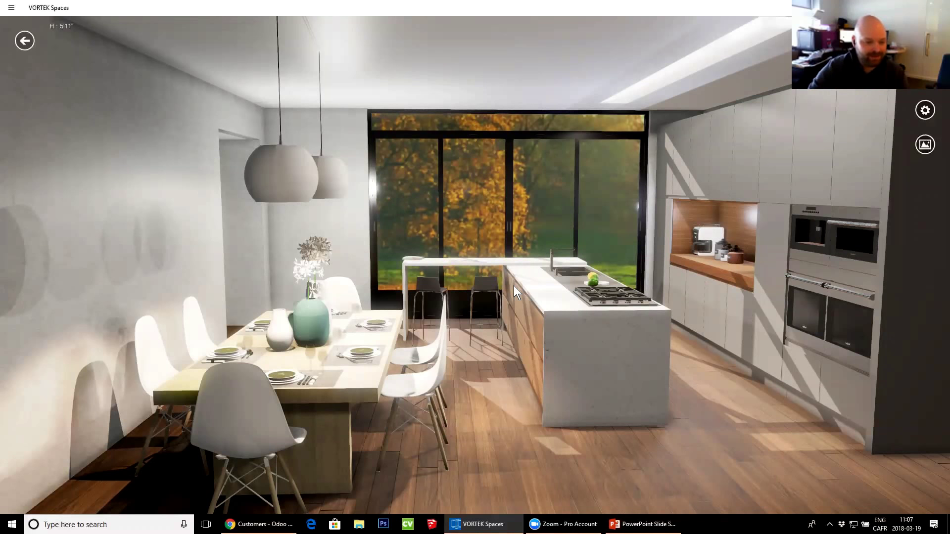
Glide toward the island and ovens until the light markers and chrome sphere are visible.
{"action": "left_click", "coordinate": [573, 310]}
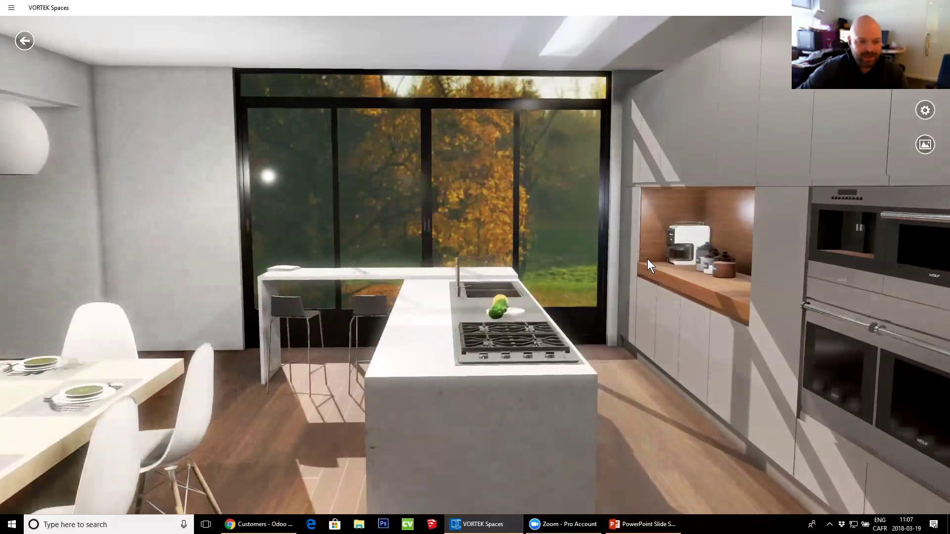
{"action": "left_click", "coordinate": [647, 260]}
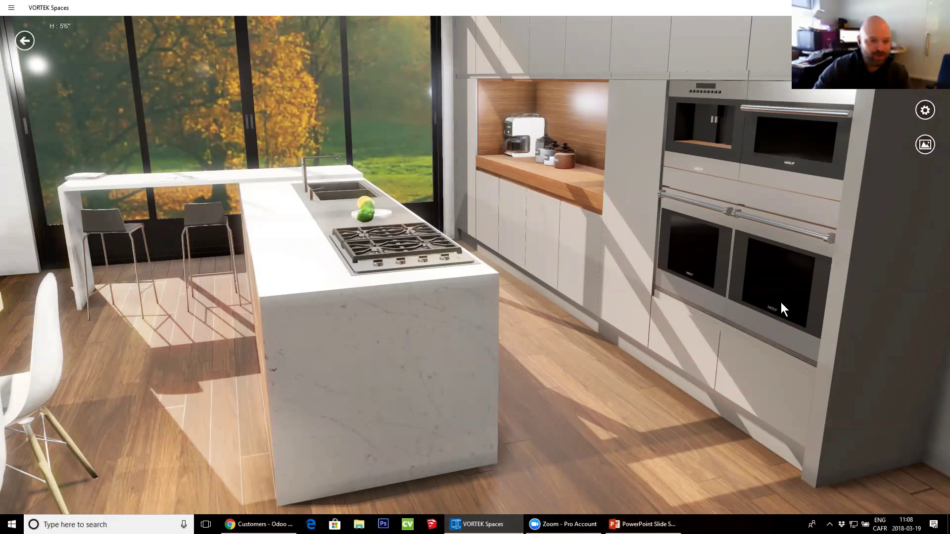
{"action": "key", "text": "Down"}
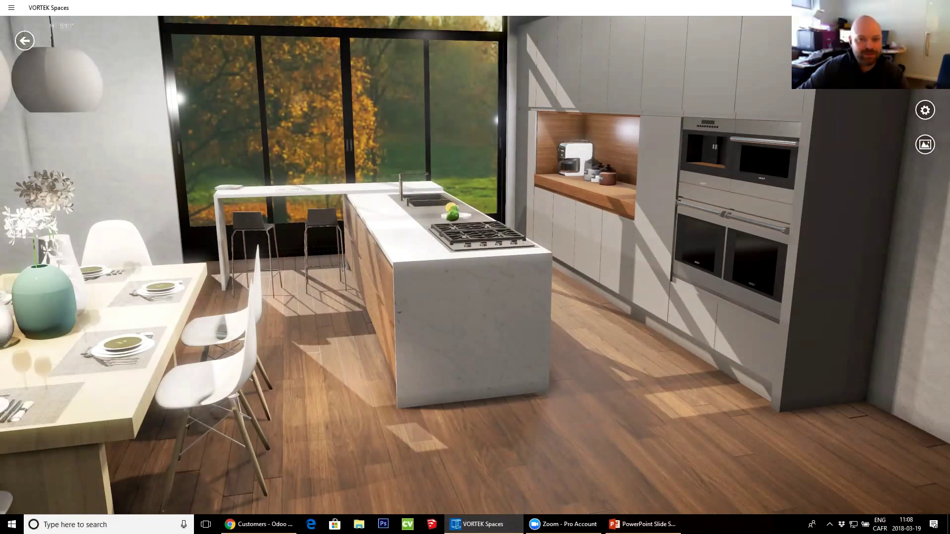
{"action": "mouse_move", "coordinate": [547, 273]}
{"action": "left_mouse_down"}
{"action": "mouse_move", "coordinate": [546, 206]}
{"action": "mouse_move", "coordinate": [445, 304]}
{"action": "left_mouse_up"}
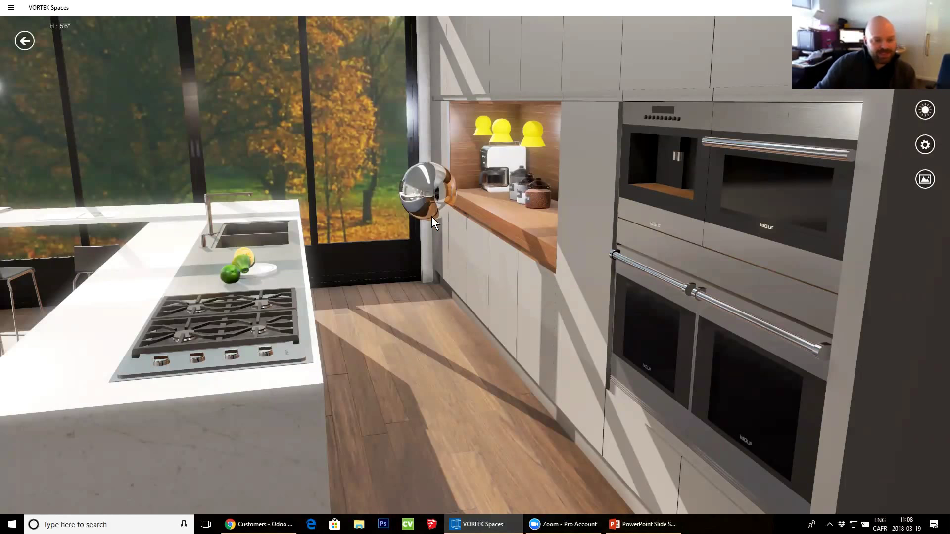
Glide up to the chrome sphere by the shelf niche, zoom in and out, and reframe with the ovens.
{"action": "left_click", "coordinate": [427, 198]}
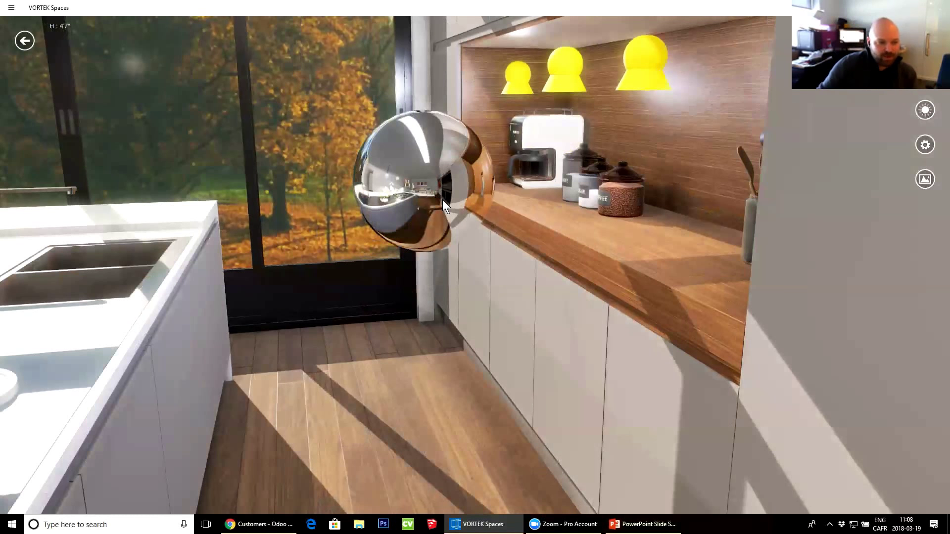
{"action": "scroll", "coordinate": [442, 200], "scroll_direction": "down", "scroll_amount": 2}
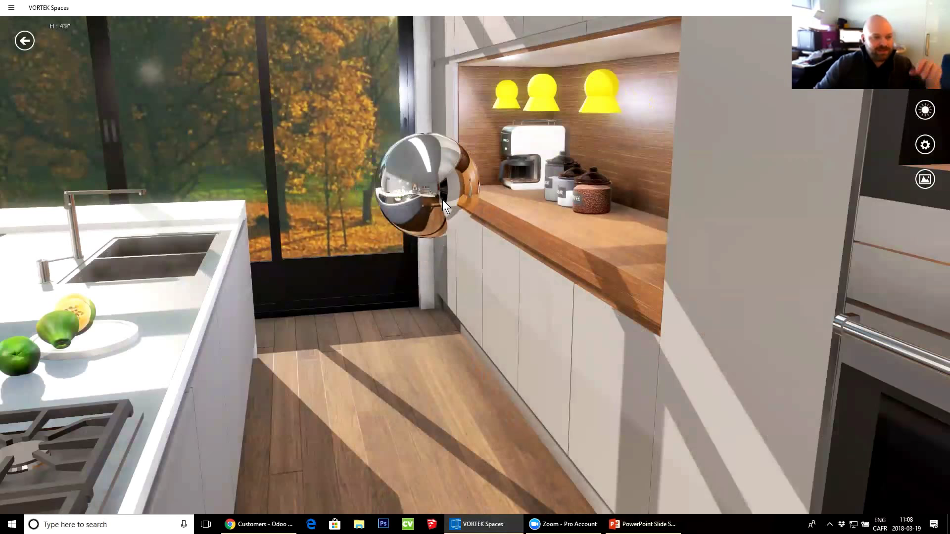
{"action": "scroll", "coordinate": [424, 151], "scroll_direction": "up", "scroll_amount": 2}
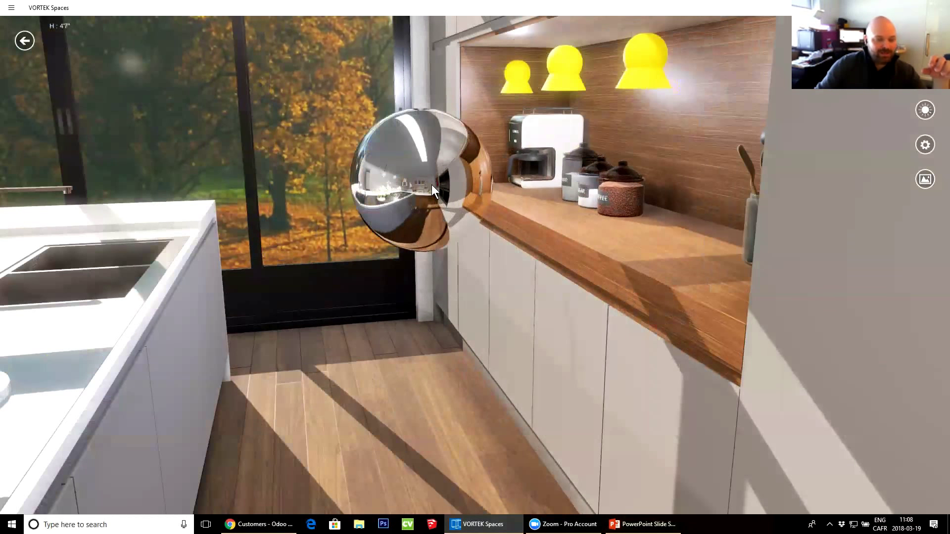
{"action": "mouse_move", "coordinate": [436, 188]}
{"action": "left_mouse_down"}
{"action": "mouse_move", "coordinate": [392, 225]}
{"action": "mouse_move", "coordinate": [544, 231]}
{"action": "mouse_move", "coordinate": [525, 210]}
{"action": "mouse_move", "coordinate": [747, 241]}
{"action": "mouse_move", "coordinate": [505, 209]}
{"action": "left_mouse_up"}
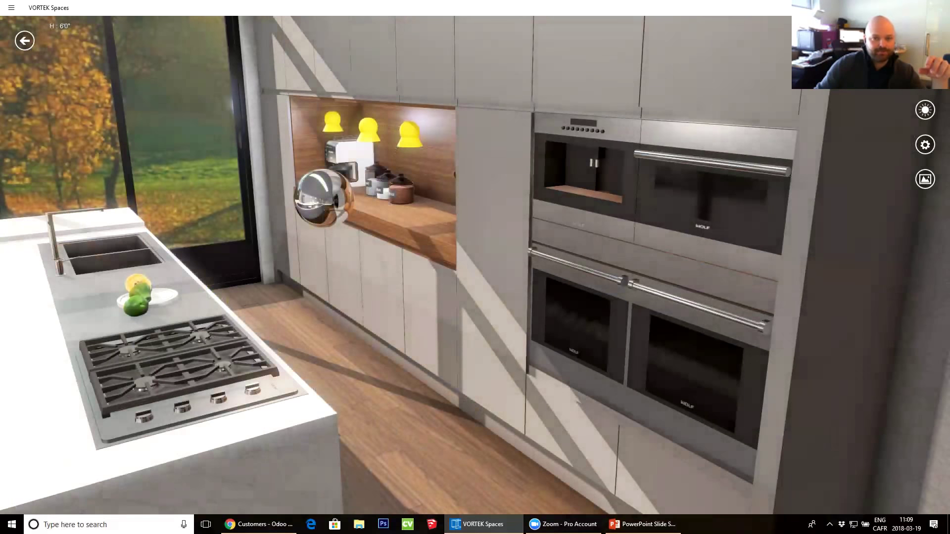
Apply the Miroir material from Mirror and glasses to the tall kitchen cabinets.
{"action": "left_click", "coordinate": [508, 179]}
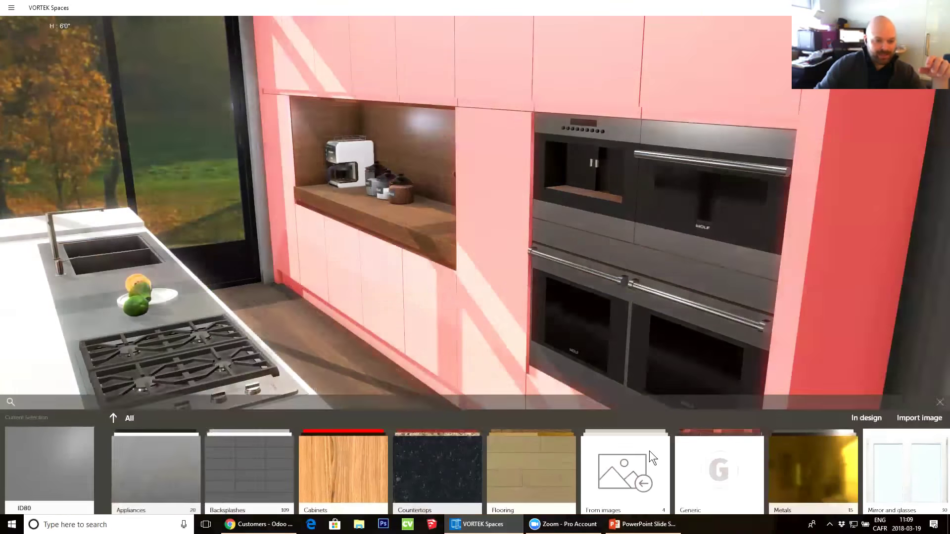
{"action": "left_click", "coordinate": [887, 450]}
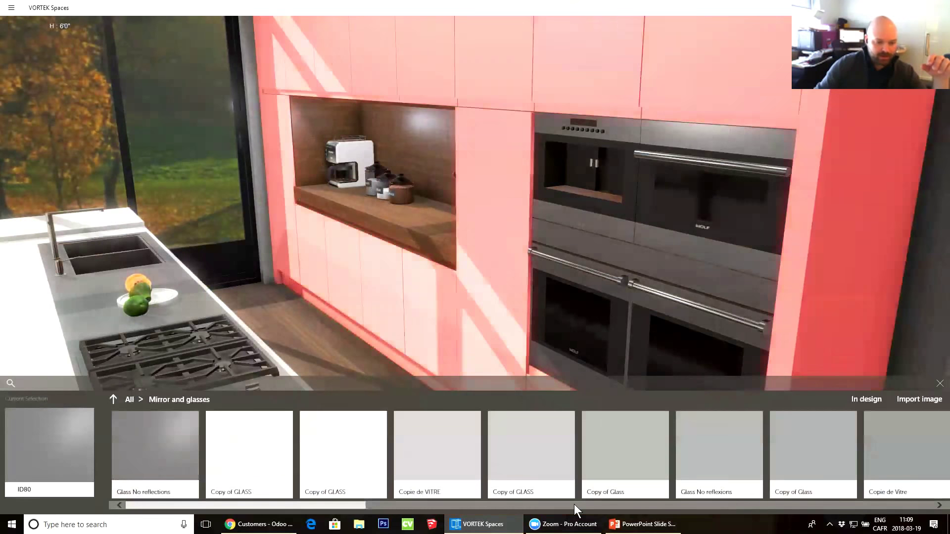
{"action": "left_click", "coordinate": [574, 505]}
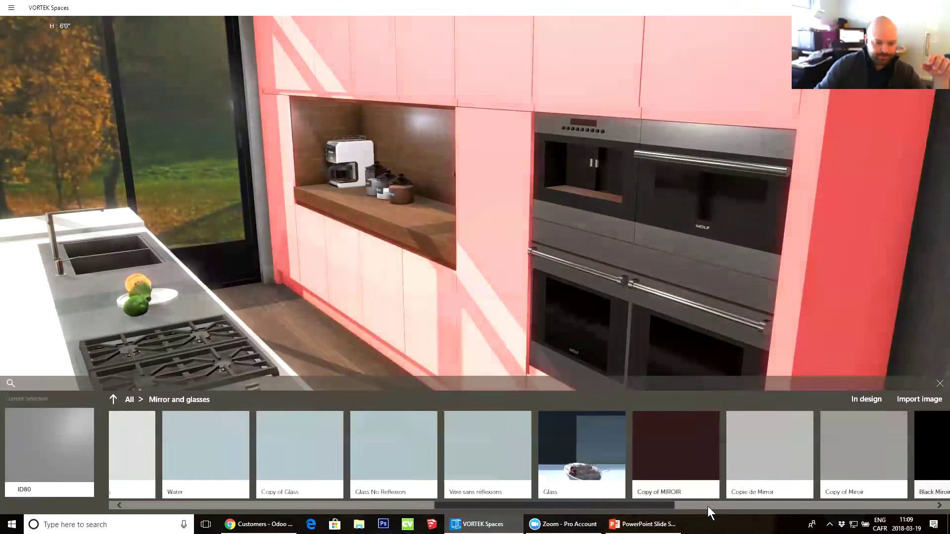
{"action": "left_click", "coordinate": [707, 506]}
{"action": "left_click", "coordinate": [726, 450]}
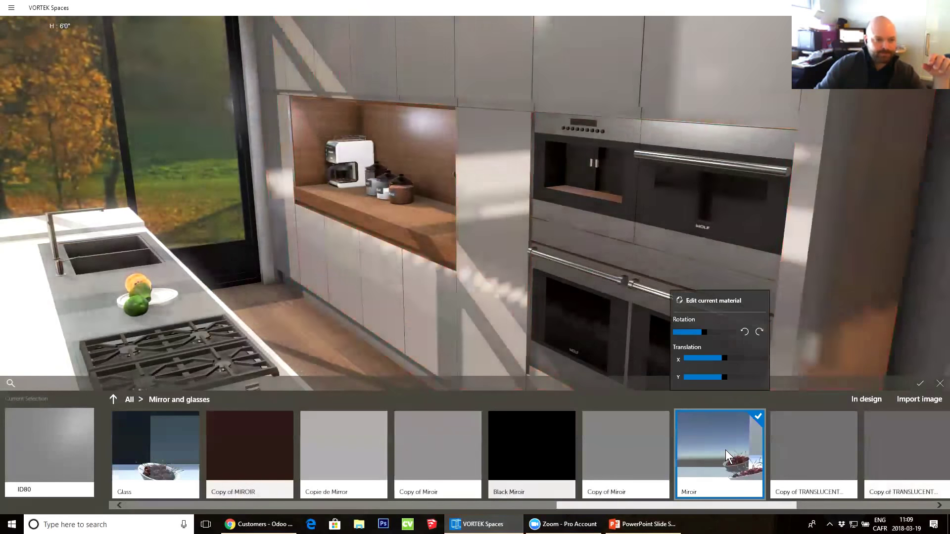
Bring the camera to face the shelf niche and its chrome sphere head-on.
{"action": "left_click_drag", "start_coordinate": [489, 216], "coordinate": [595, 267]}
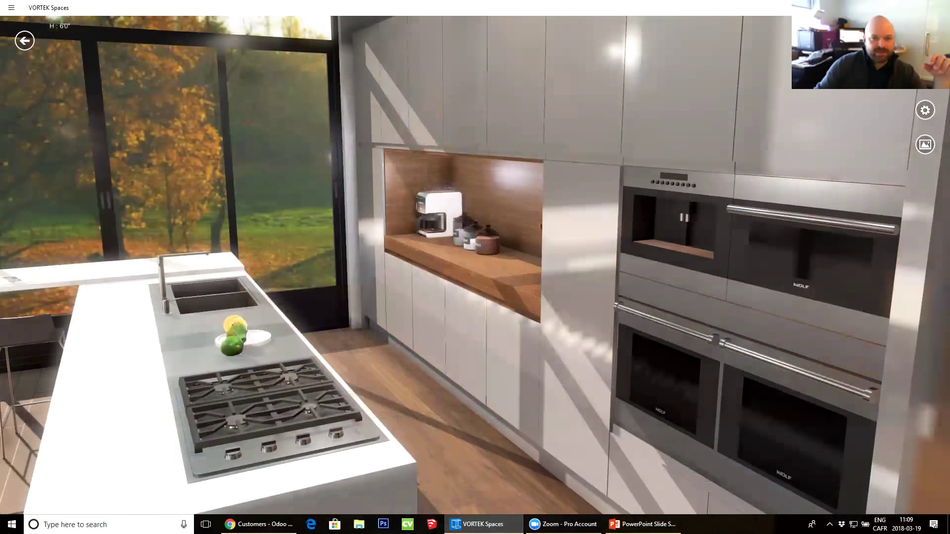
{"action": "left_click", "coordinate": [501, 271]}
{"action": "key", "text": "Up"}
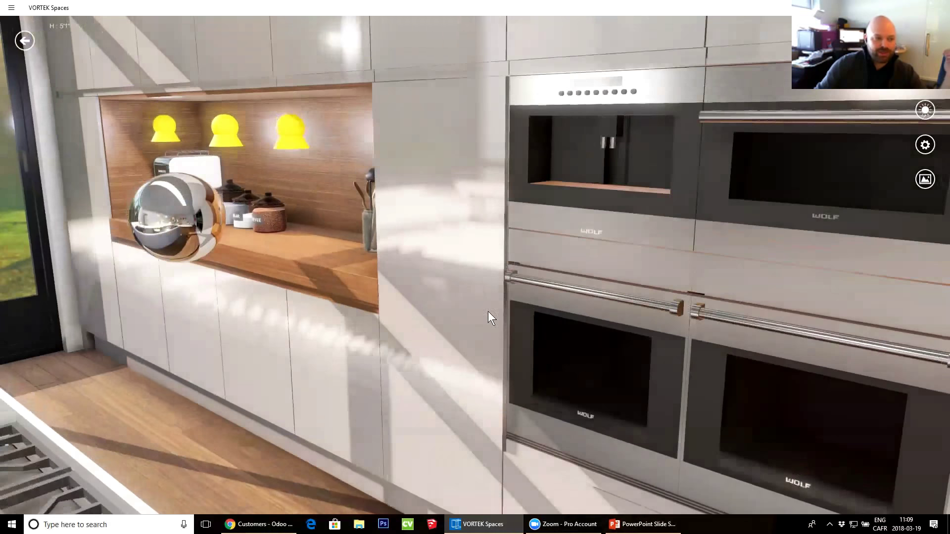
{"action": "left_click_drag", "start_coordinate": [314, 281], "coordinate": [727, 290]}
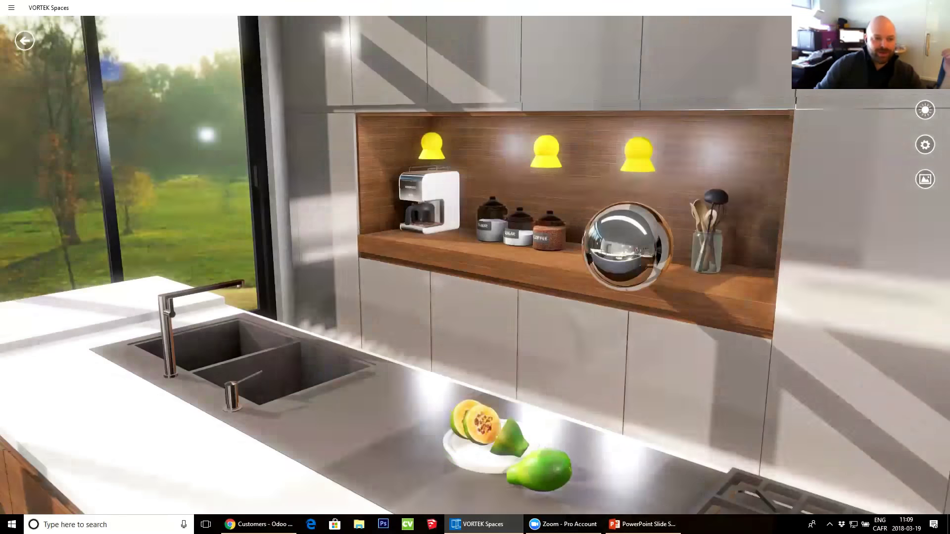
{"action": "key", "text": "Right"}
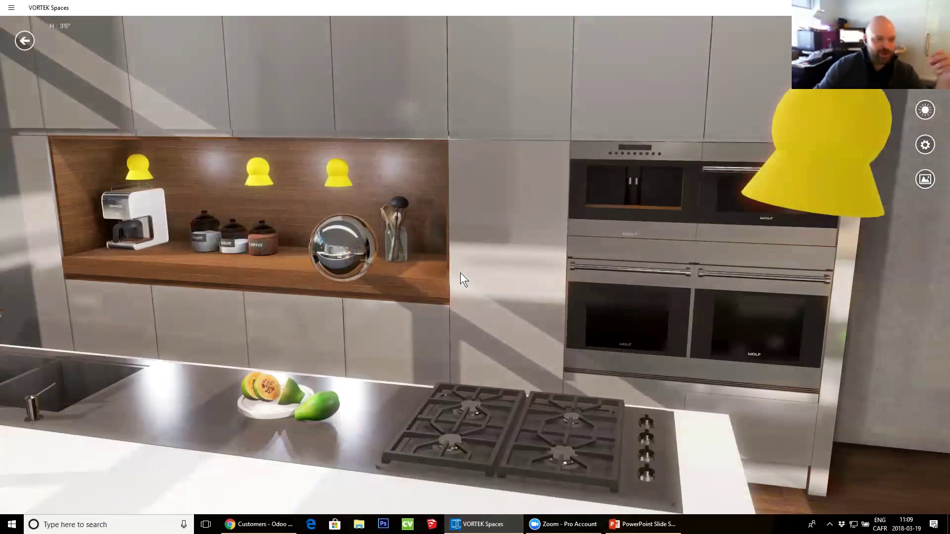
Select the chrome reflection sphere on the kitchen shelf to show its Type 128 settings.
{"action": "key", "text": "Left"}
{"action": "left_click", "coordinate": [458, 287]}
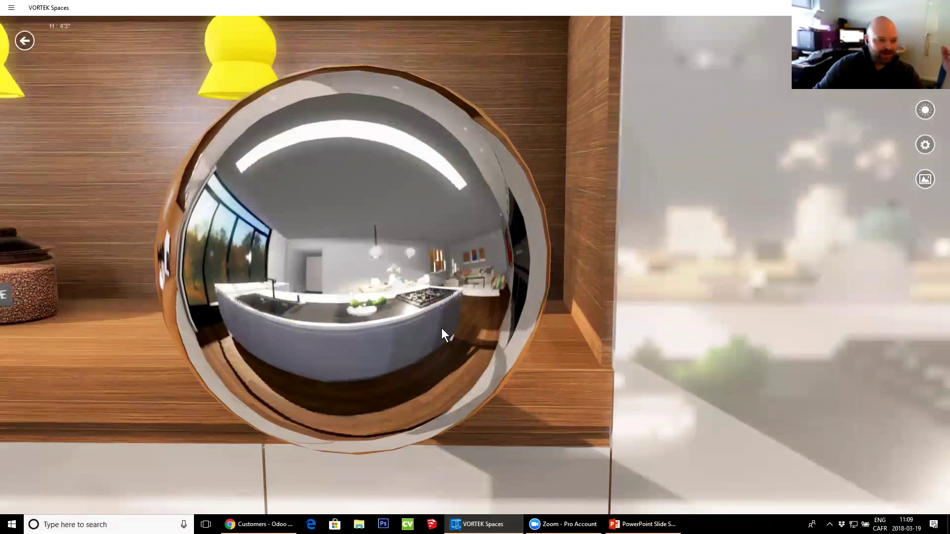
{"action": "left_click", "coordinate": [442, 323]}
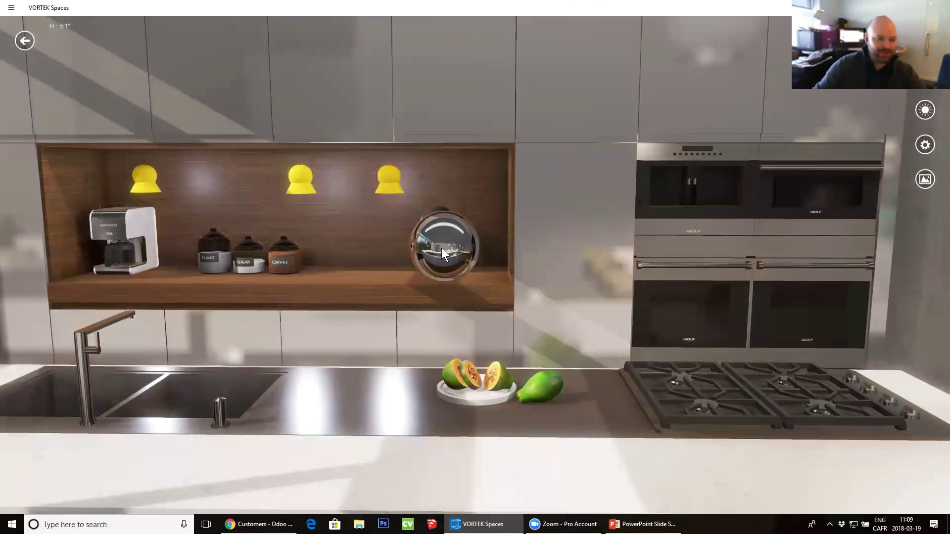
{"action": "left_click", "coordinate": [441, 248]}
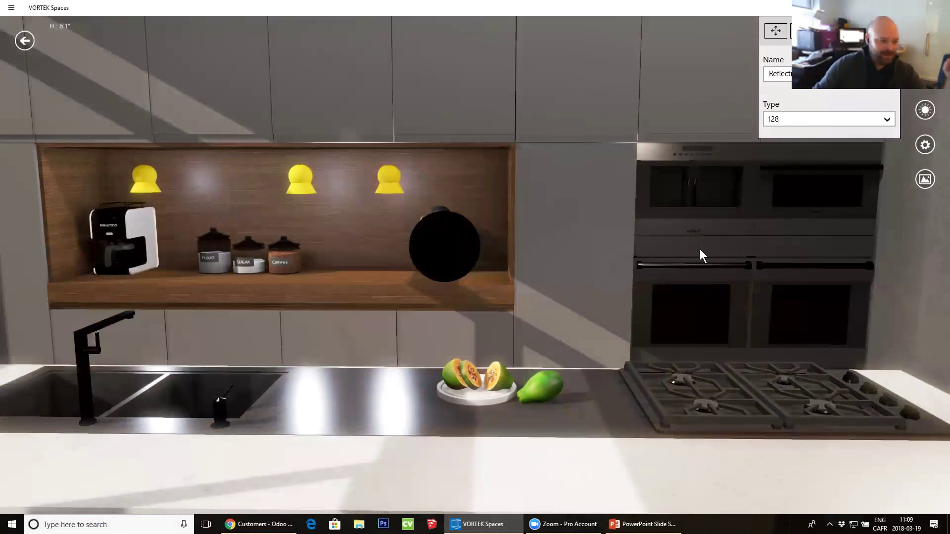
Navigate along the kitchen past the wall ovens, then jump to the living-room sofa area.
{"action": "mouse_move", "coordinate": [700, 248]}
{"action": "left_mouse_down"}
{"action": "mouse_move", "coordinate": [316, 261]}
{"action": "mouse_move", "coordinate": [201, 228]}
{"action": "mouse_move", "coordinate": [359, 210]}
{"action": "mouse_move", "coordinate": [574, 232]}
{"action": "mouse_move", "coordinate": [326, 360]}
{"action": "mouse_move", "coordinate": [462, 333]}
{"action": "mouse_move", "coordinate": [635, 334]}
{"action": "mouse_move", "coordinate": [555, 377]}
{"action": "mouse_move", "coordinate": [740, 321]}
{"action": "mouse_move", "coordinate": [707, 318]}
{"action": "left_mouse_up"}
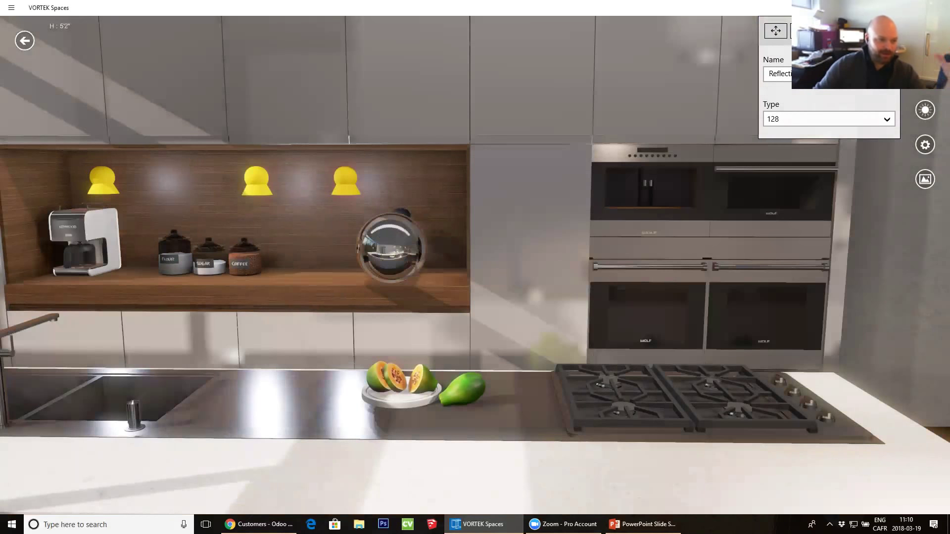
{"action": "left_click_drag", "start_coordinate": [350, 297], "coordinate": [460, 297]}
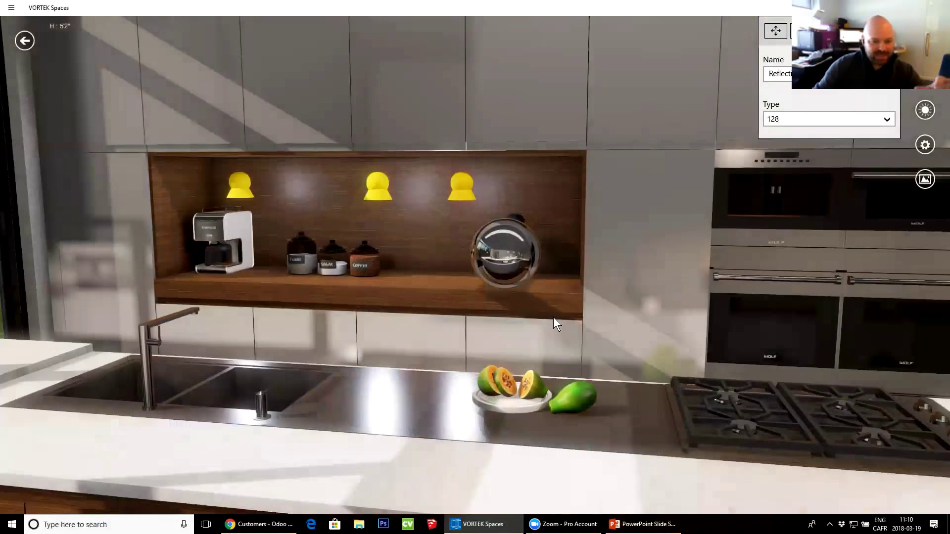
{"action": "left_click_drag", "start_coordinate": [553, 317], "coordinate": [485, 223]}
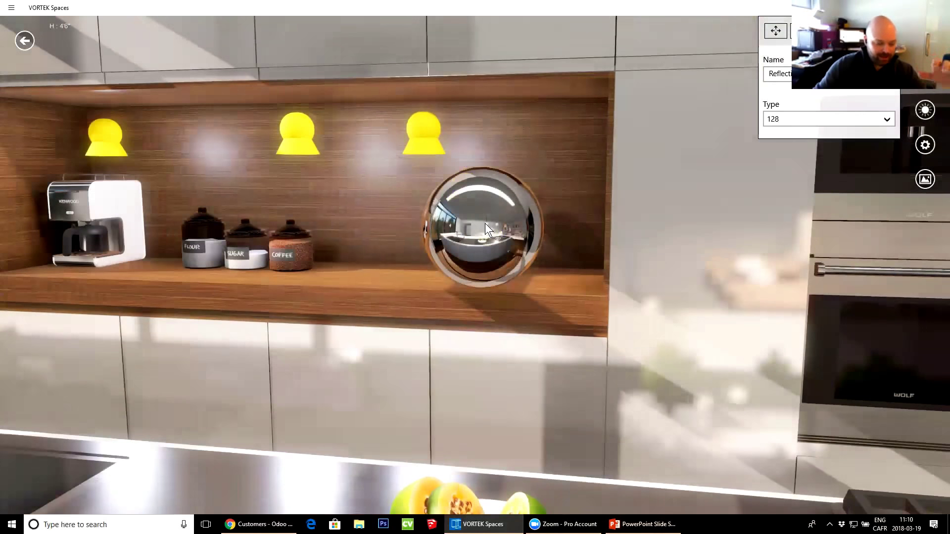
{"action": "mouse_move", "coordinate": [485, 224]}
{"action": "left_mouse_down"}
{"action": "mouse_move", "coordinate": [716, 296]}
{"action": "mouse_move", "coordinate": [555, 292]}
{"action": "left_mouse_up"}
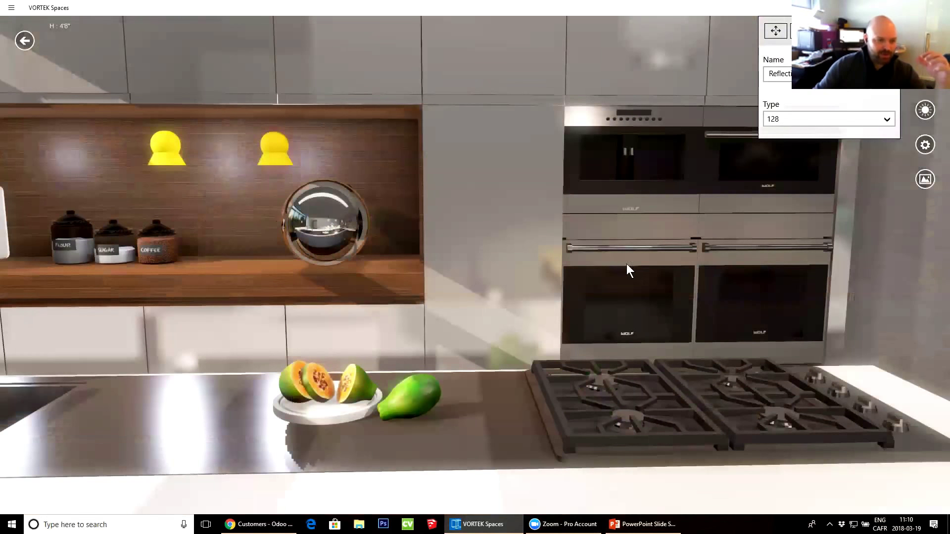
{"action": "left_click", "coordinate": [678, 209]}
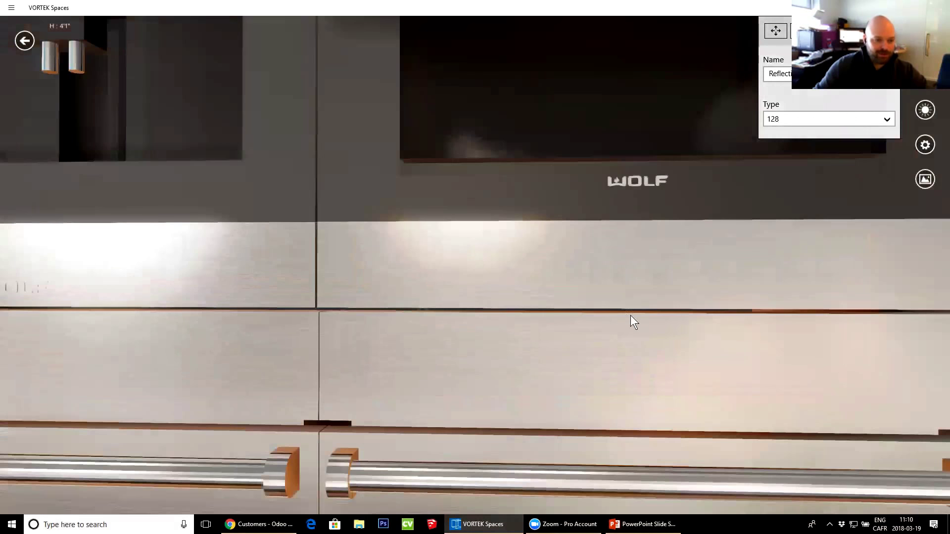
{"action": "left_click", "coordinate": [859, 329]}
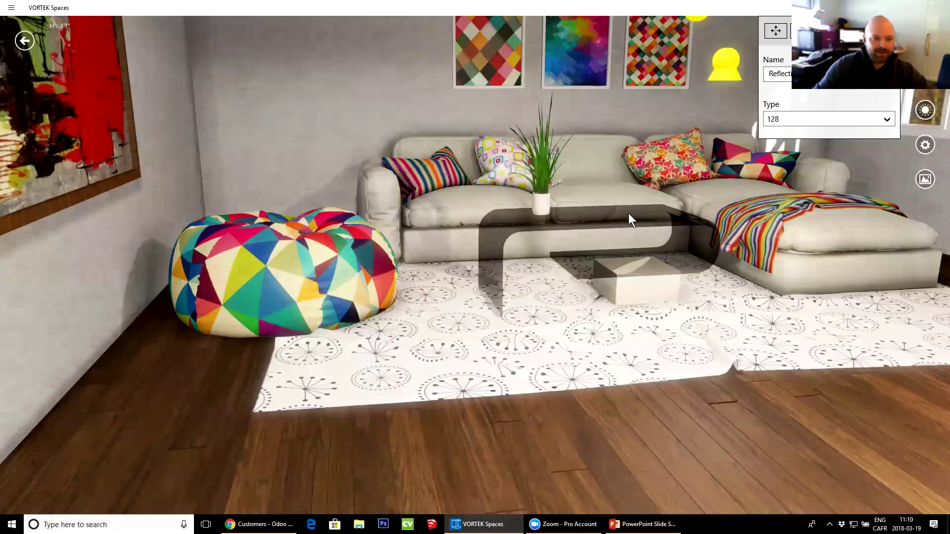
View the chrome sphere above the living-room coffee table, then turn back to the kitchen ovens.
{"action": "left_click", "coordinate": [628, 213]}
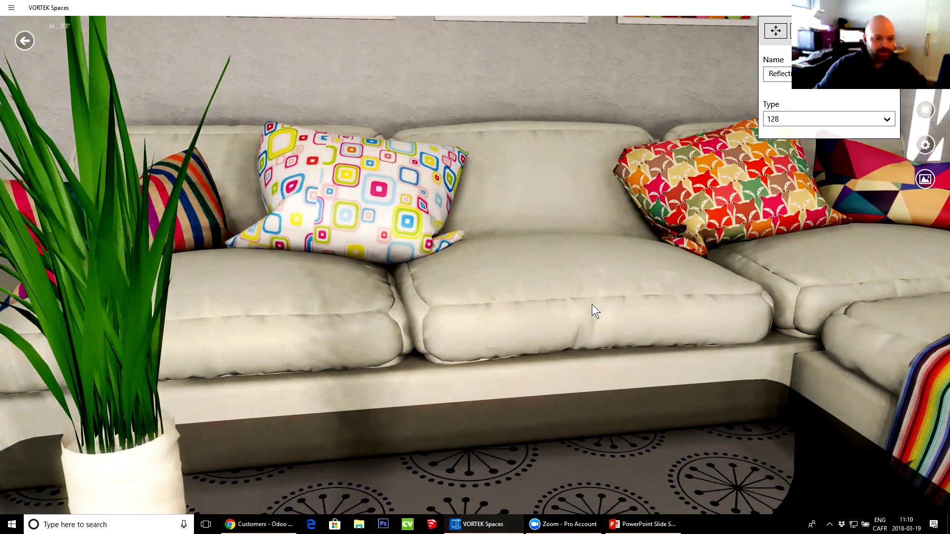
{"action": "scroll", "coordinate": [591, 305], "scroll_direction": "down", "scroll_amount": 3}
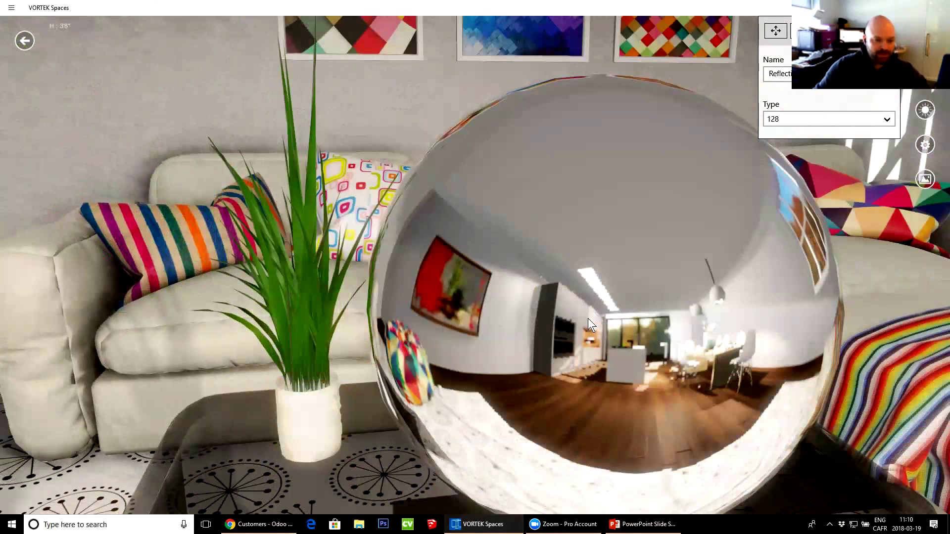
{"action": "scroll", "coordinate": [588, 318], "scroll_direction": "down", "scroll_amount": 3}
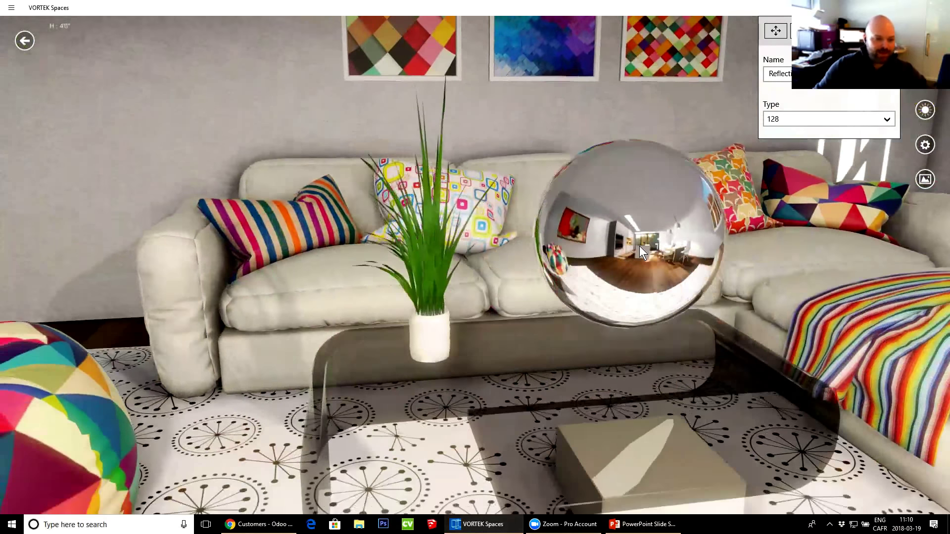
{"action": "scroll", "coordinate": [639, 245], "scroll_direction": "down", "scroll_amount": 3}
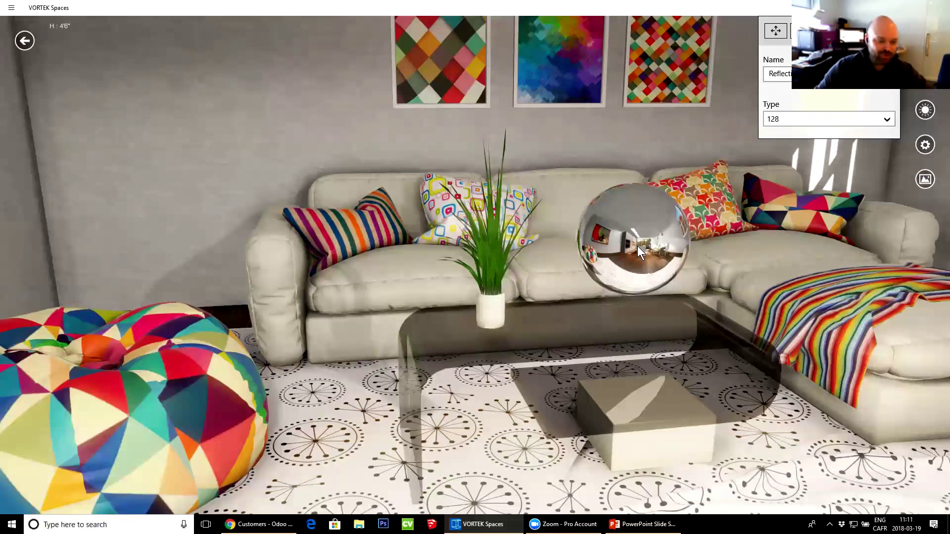
{"action": "mouse_move", "coordinate": [755, 318]}
{"action": "left_mouse_down"}
{"action": "mouse_move", "coordinate": [703, 242]}
{"action": "mouse_move", "coordinate": [543, 259]}
{"action": "mouse_move", "coordinate": [233, 261]}
{"action": "left_mouse_up"}
{"action": "mouse_move", "coordinate": [324, 295]}
{"action": "left_mouse_down"}
{"action": "mouse_move", "coordinate": [569, 317]}
{"action": "mouse_move", "coordinate": [454, 200]}
{"action": "left_mouse_up"}
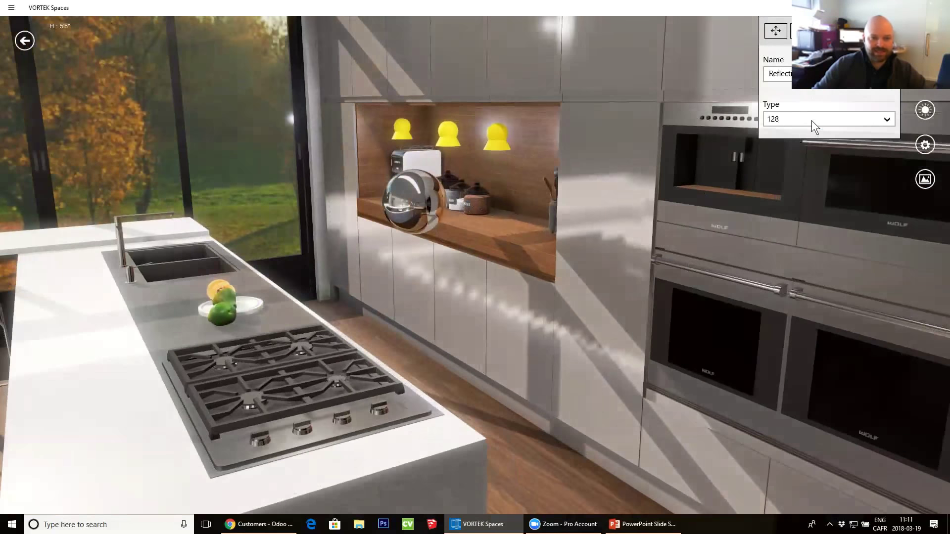
Set the shelf reflection sphere's Type to 2048 and swing the view toward the wall ovens.
{"action": "left_click", "coordinate": [810, 120]}
{"action": "left_click", "coordinate": [787, 197]}
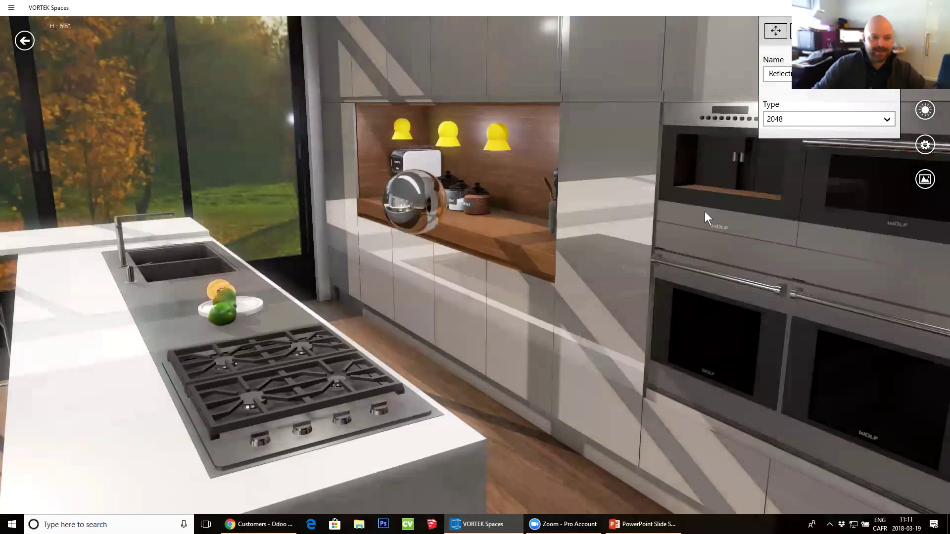
{"action": "mouse_move", "coordinate": [566, 321]}
{"action": "left_mouse_down"}
{"action": "mouse_move", "coordinate": [707, 326]}
{"action": "mouse_move", "coordinate": [436, 245]}
{"action": "mouse_move", "coordinate": [563, 278]}
{"action": "left_mouse_up"}
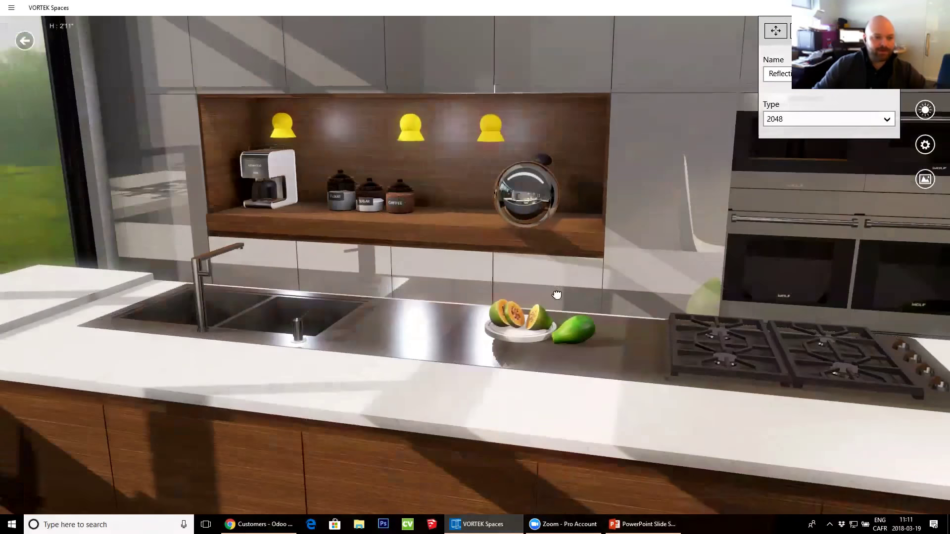
{"action": "scroll", "coordinate": [565, 279], "scroll_direction": "up", "scroll_amount": 5}
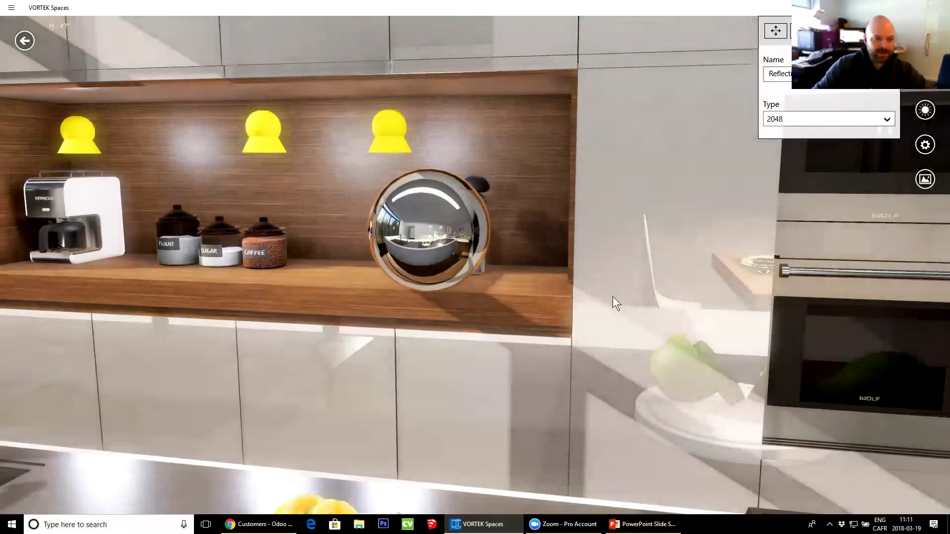
{"action": "scroll", "coordinate": [686, 283], "scroll_direction": "down", "scroll_amount": 3}
{"action": "left_click_drag", "start_coordinate": [687, 283], "coordinate": [585, 335]}
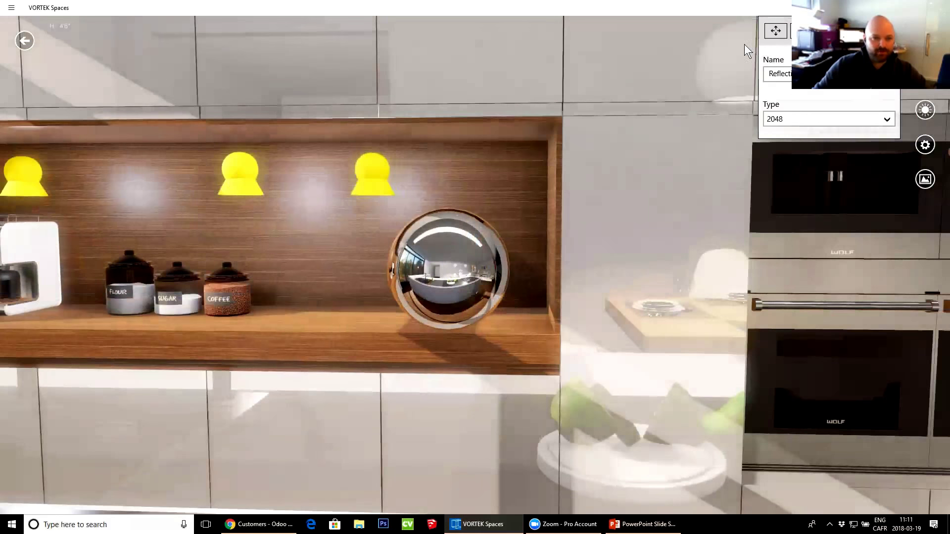
Pull the view back to frame the shelf, sink and counter.
{"action": "scroll", "coordinate": [668, 189], "scroll_direction": "down", "scroll_amount": 2}
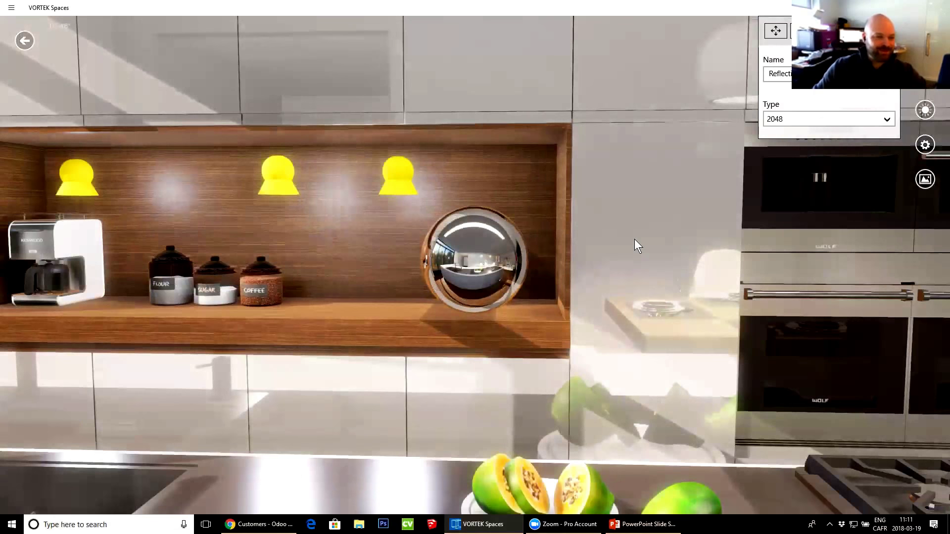
{"action": "left_click_drag", "start_coordinate": [677, 297], "coordinate": [617, 321]}
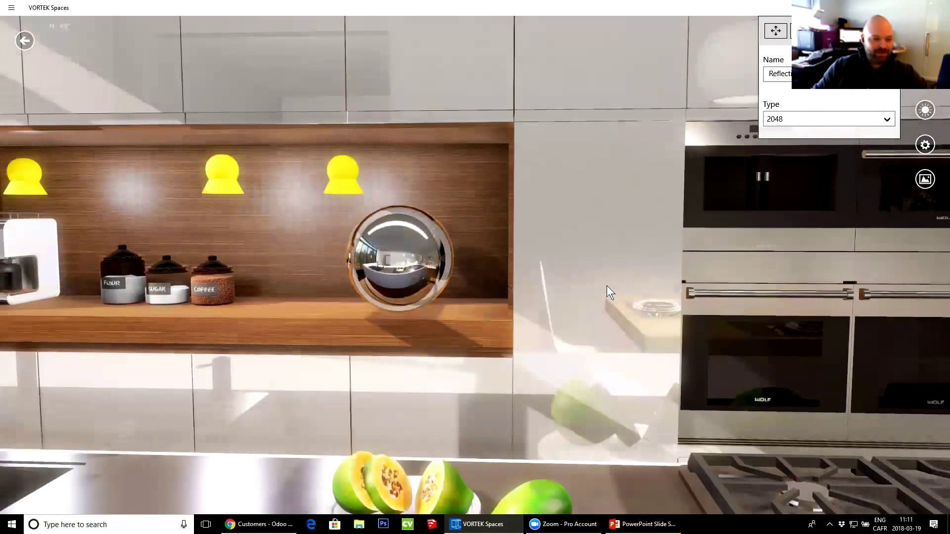
{"action": "scroll", "coordinate": [594, 285], "scroll_direction": "down", "scroll_amount": 2}
{"action": "mouse_move", "coordinate": [584, 285]}
{"action": "left_mouse_down"}
{"action": "mouse_move", "coordinate": [654, 337]}
{"action": "mouse_move", "coordinate": [731, 364]}
{"action": "mouse_move", "coordinate": [648, 356]}
{"action": "left_mouse_up"}
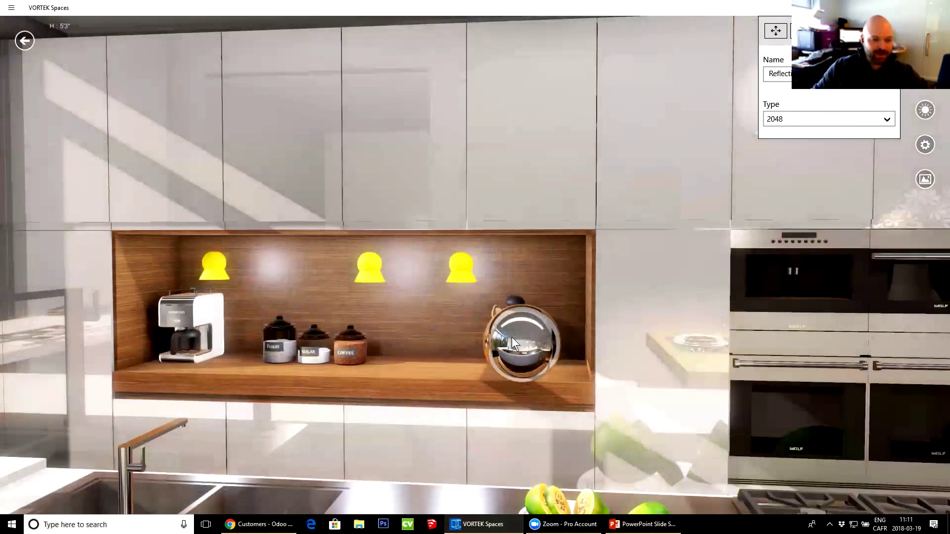
{"action": "left_click_drag", "start_coordinate": [526, 334], "coordinate": [517, 352]}
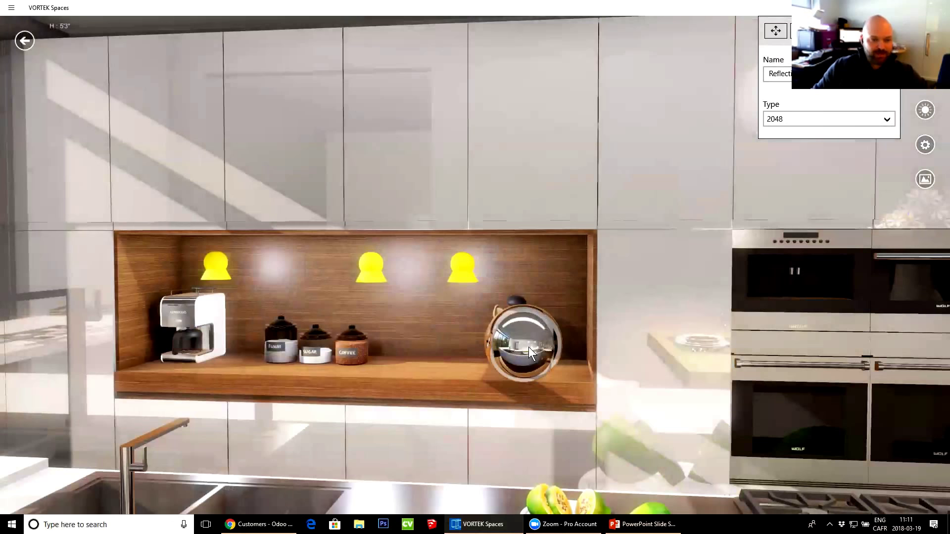
Reposition the reflection sphere along the shelf niche with the move gizmo.
{"action": "left_click", "coordinate": [777, 30]}
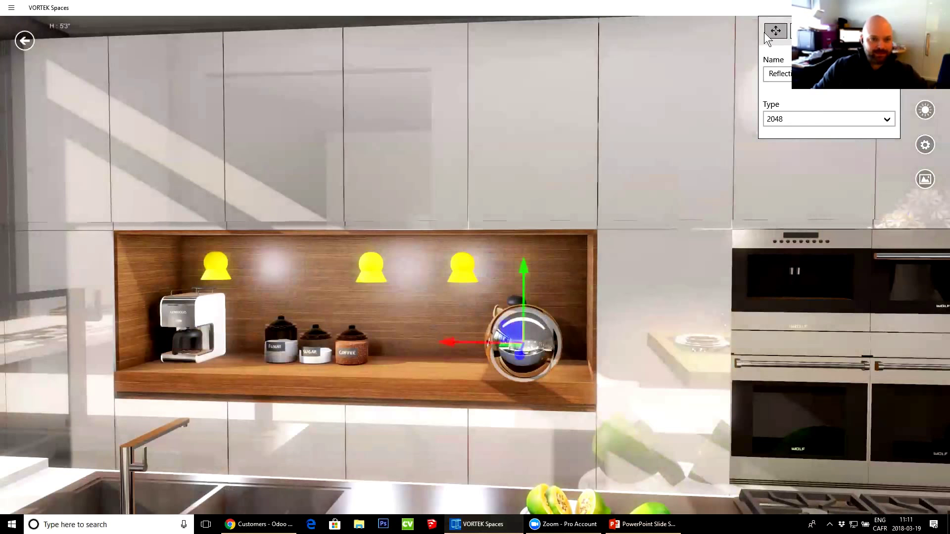
{"action": "mouse_move", "coordinate": [514, 338]}
{"action": "left_mouse_down"}
{"action": "mouse_move", "coordinate": [869, 346]}
{"action": "mouse_move", "coordinate": [535, 317]}
{"action": "mouse_move", "coordinate": [510, 297]}
{"action": "mouse_move", "coordinate": [586, 195]}
{"action": "mouse_move", "coordinate": [614, 188]}
{"action": "mouse_move", "coordinate": [674, 208]}
{"action": "mouse_move", "coordinate": [850, 364]}
{"action": "left_mouse_up"}
{"action": "mouse_move", "coordinate": [746, 425]}
{"action": "left_mouse_down"}
{"action": "mouse_move", "coordinate": [128, 386]}
{"action": "mouse_move", "coordinate": [134, 378]}
{"action": "mouse_move", "coordinate": [628, 364]}
{"action": "mouse_move", "coordinate": [395, 308]}
{"action": "mouse_move", "coordinate": [355, 225]}
{"action": "mouse_move", "coordinate": [312, 296]}
{"action": "mouse_move", "coordinate": [315, 349]}
{"action": "mouse_move", "coordinate": [282, 161]}
{"action": "mouse_move", "coordinate": [83, 173]}
{"action": "mouse_move", "coordinate": [64, 185]}
{"action": "mouse_move", "coordinate": [274, 171]}
{"action": "mouse_move", "coordinate": [327, 276]}
{"action": "mouse_move", "coordinate": [408, 285]}
{"action": "mouse_move", "coordinate": [447, 216]}
{"action": "mouse_move", "coordinate": [440, 290]}
{"action": "mouse_move", "coordinate": [459, 307]}
{"action": "mouse_move", "coordinate": [377, 236]}
{"action": "left_mouse_up"}
{"action": "mouse_move", "coordinate": [419, 213]}
{"action": "left_mouse_down"}
{"action": "mouse_move", "coordinate": [384, 213]}
{"action": "mouse_move", "coordinate": [392, 245]}
{"action": "left_mouse_up"}
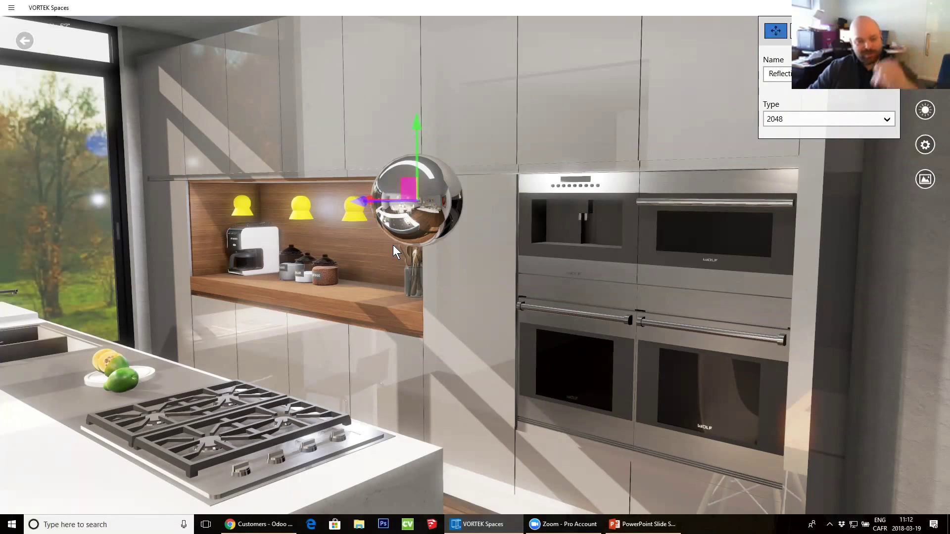
{"action": "mouse_move", "coordinate": [352, 328]}
{"action": "left_mouse_down"}
{"action": "mouse_move", "coordinate": [142, 239]}
{"action": "mouse_move", "coordinate": [431, 265]}
{"action": "mouse_move", "coordinate": [398, 301]}
{"action": "mouse_move", "coordinate": [213, 274]}
{"action": "mouse_move", "coordinate": [330, 296]}
{"action": "mouse_move", "coordinate": [538, 305]}
{"action": "left_mouse_up"}
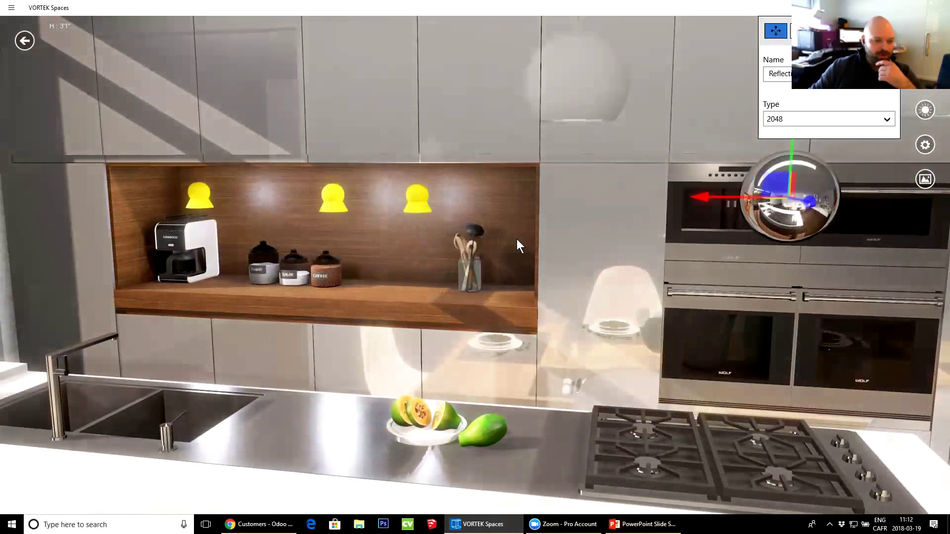
{"action": "left_click_drag", "start_coordinate": [516, 239], "coordinate": [503, 239]}
Set the reflection sphere's Type back to 128 and centre the view on the shelf.
{"action": "left_click", "coordinate": [841, 119]}
{"action": "left_click", "coordinate": [798, 100]}
{"action": "mouse_move", "coordinate": [534, 309]}
{"action": "left_mouse_down"}
{"action": "mouse_move", "coordinate": [684, 322]}
{"action": "mouse_move", "coordinate": [508, 329]}
{"action": "mouse_move", "coordinate": [149, 307]}
{"action": "mouse_move", "coordinate": [589, 298]}
{"action": "mouse_move", "coordinate": [438, 290]}
{"action": "mouse_move", "coordinate": [265, 248]}
{"action": "mouse_move", "coordinate": [543, 258]}
{"action": "mouse_move", "coordinate": [424, 276]}
{"action": "mouse_move", "coordinate": [540, 244]}
{"action": "left_mouse_up"}
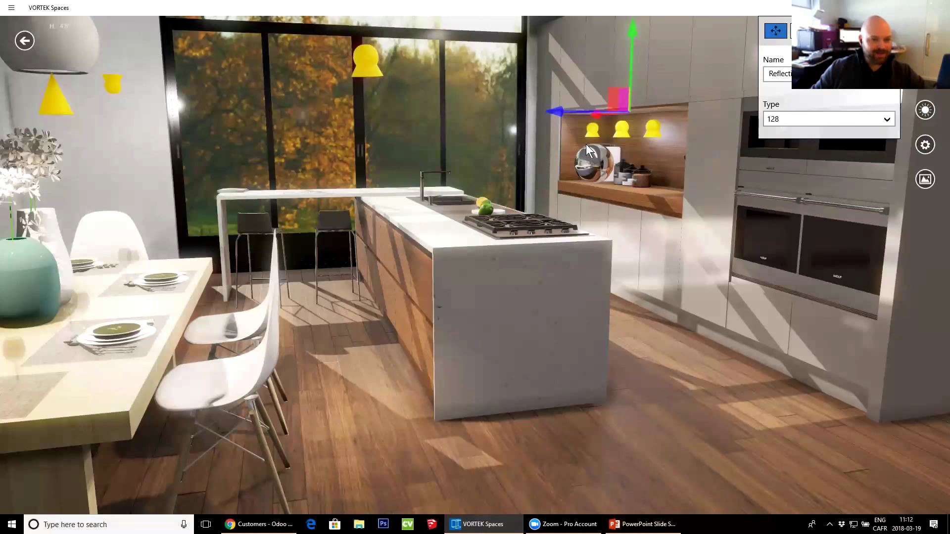
Deselect the sphere to hide its panel and light markers, then frame the dining and kitchen area.
{"action": "key", "text": "Escape"}
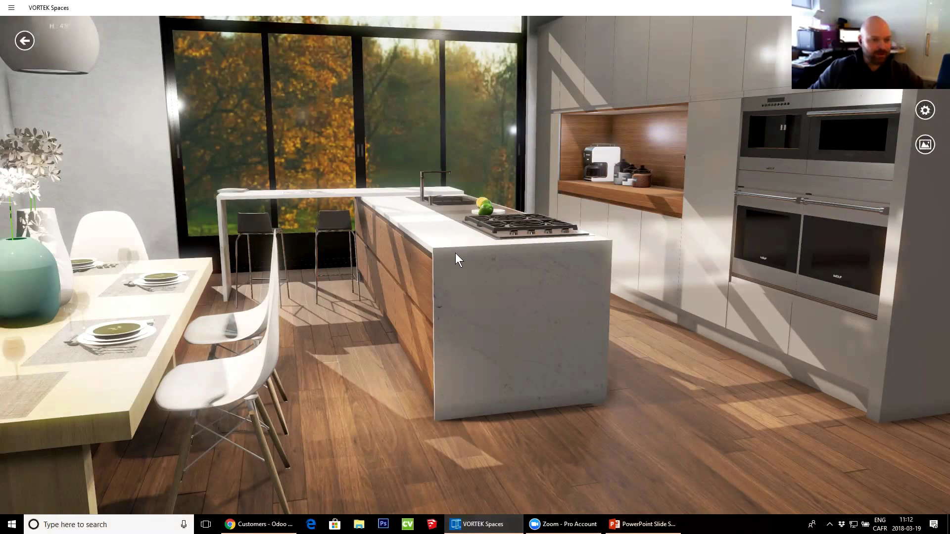
{"action": "scroll", "coordinate": [433, 267], "scroll_direction": "down", "scroll_amount": 3}
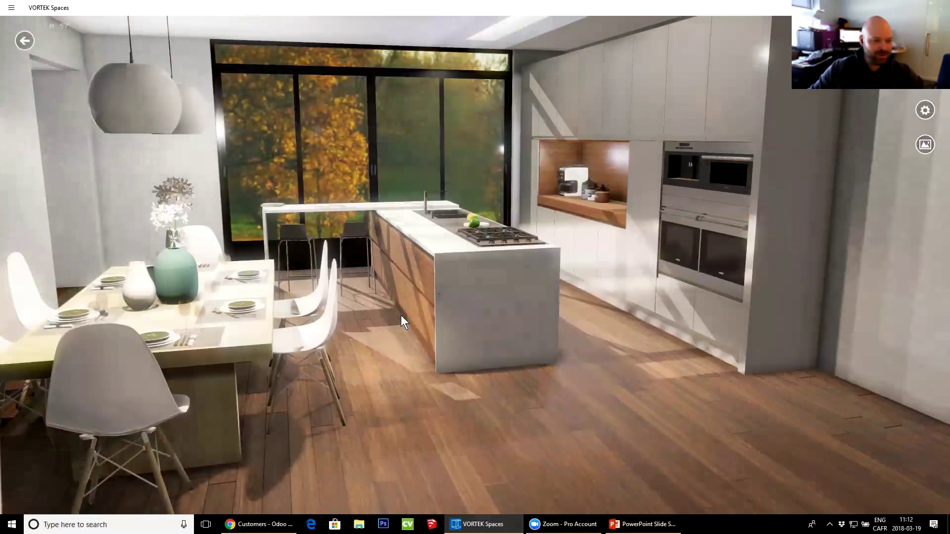
{"action": "scroll", "coordinate": [426, 298], "scroll_direction": "up", "scroll_amount": 3}
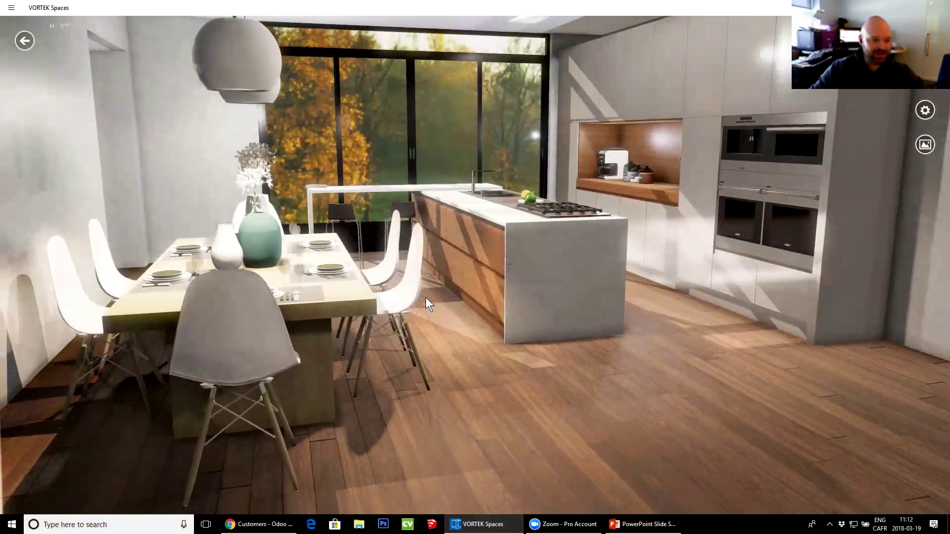